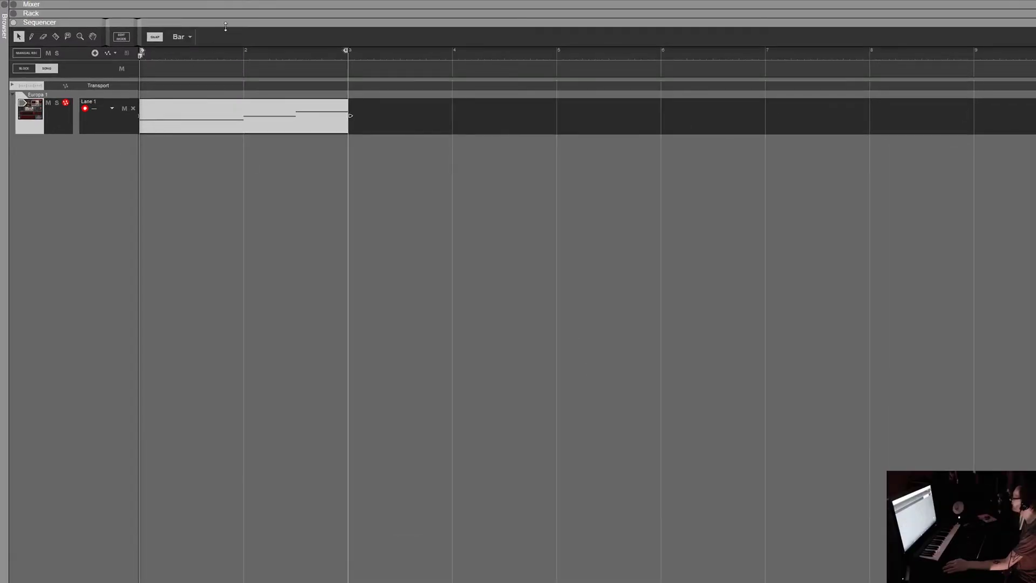
Play back the two-bar note clip on the Europa 1 track and stop playback
drag(226, 25, 254, 33)
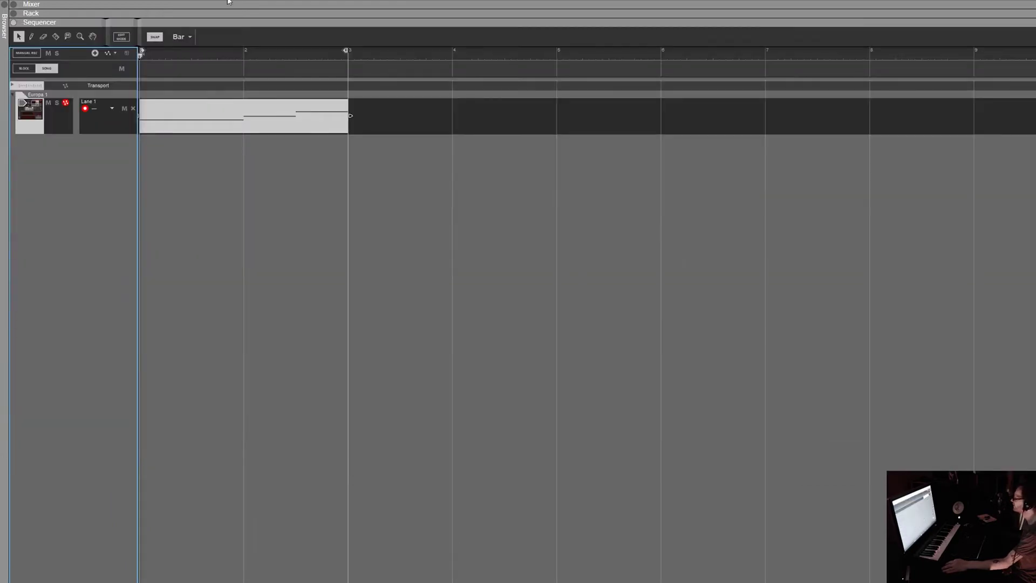
click(275, 130)
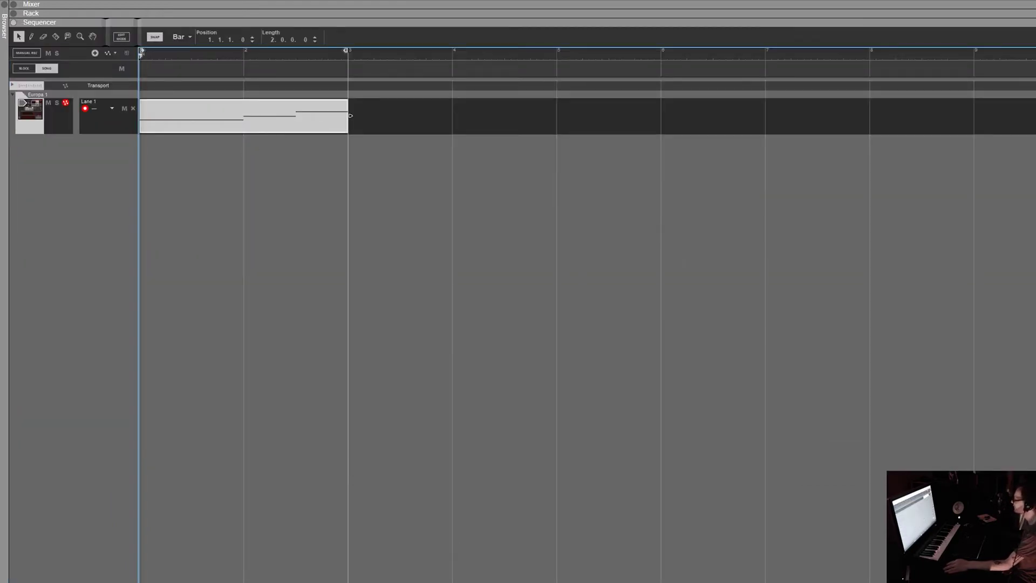
key(space)
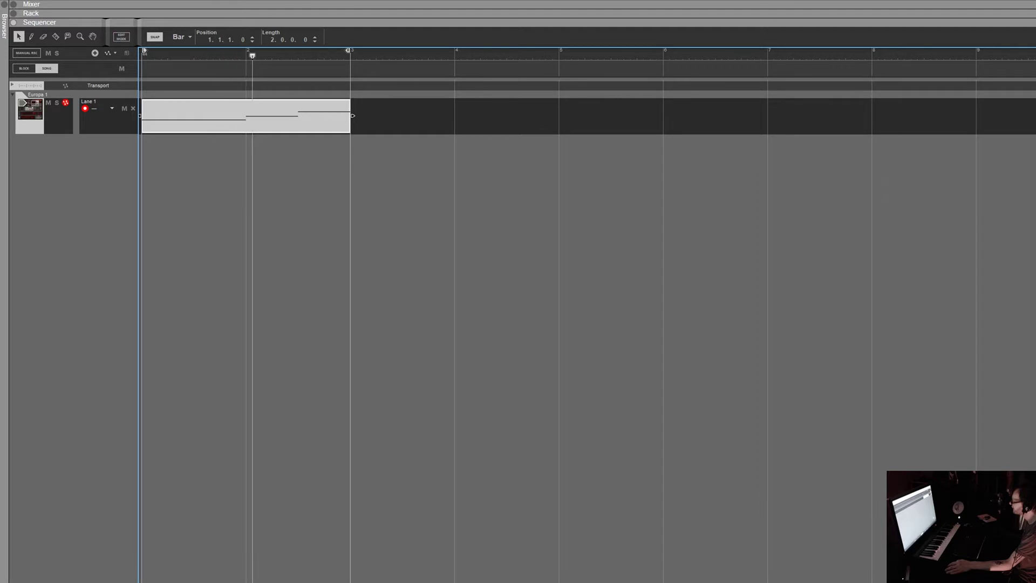
key(space)
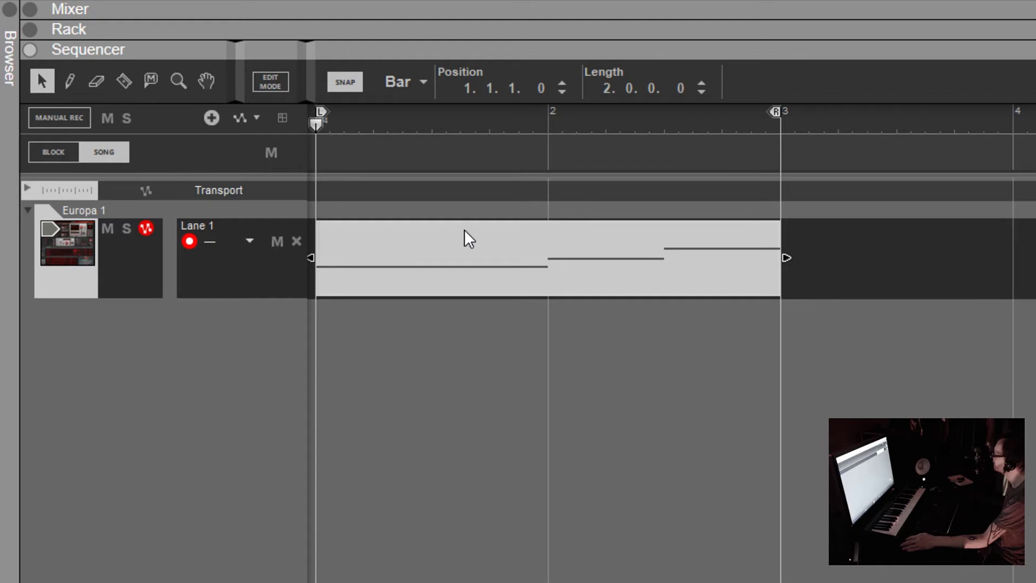
Create an automation lane for the engine 1 Shape knob on the Europa synth and return to the sequencer
key(F6)
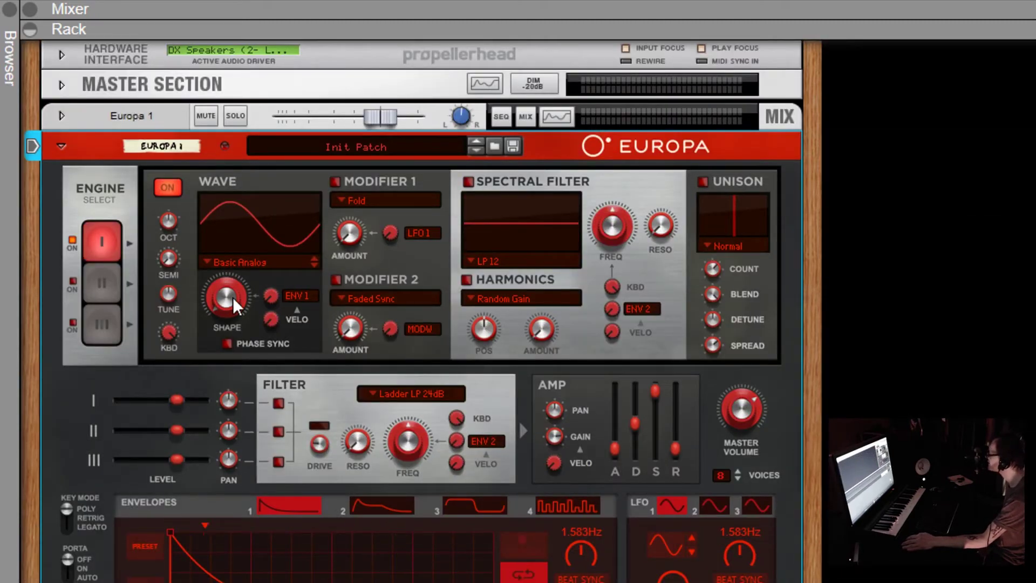
mouse_move(232, 297)
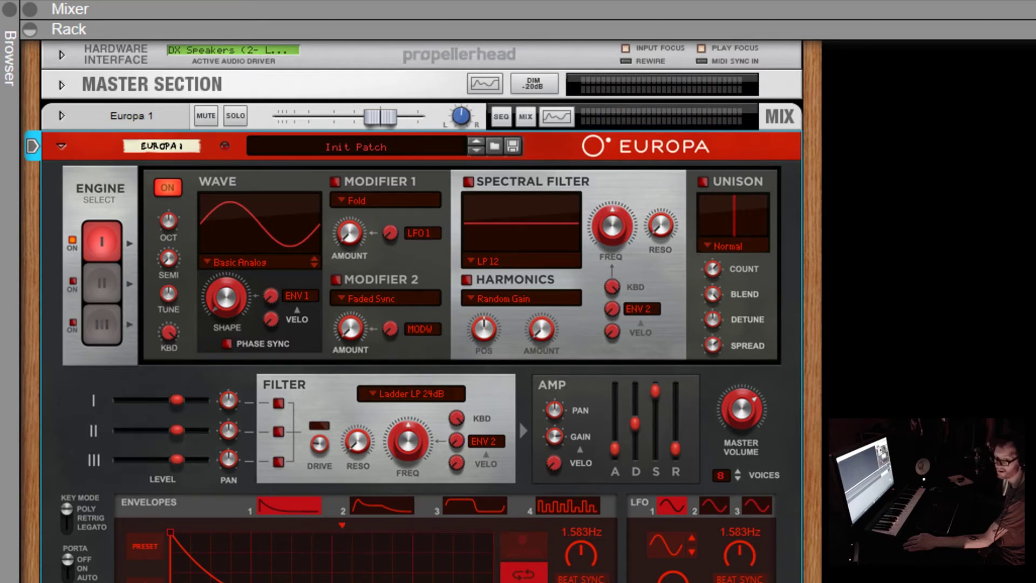
right_click(230, 302)
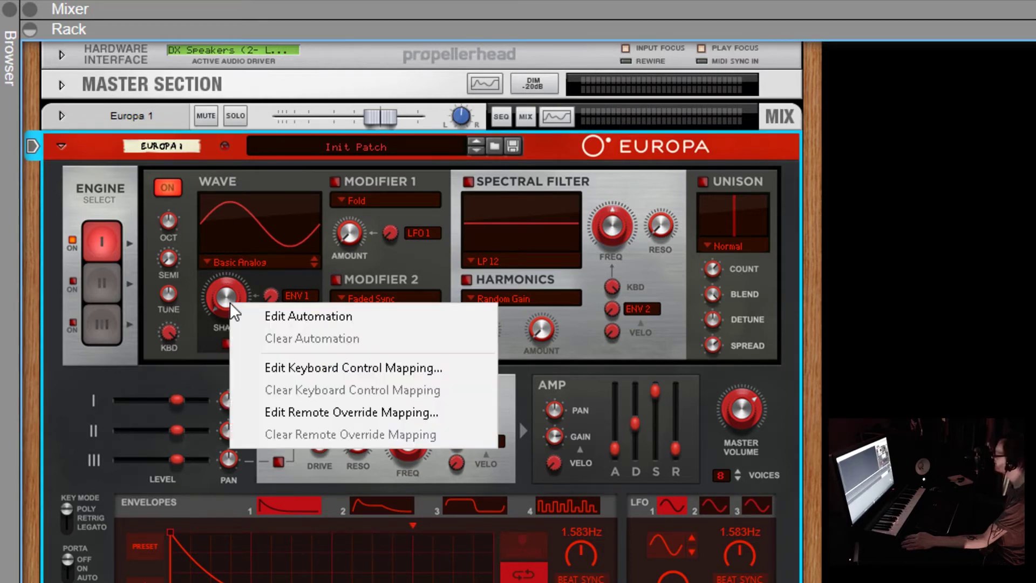
click(299, 317)
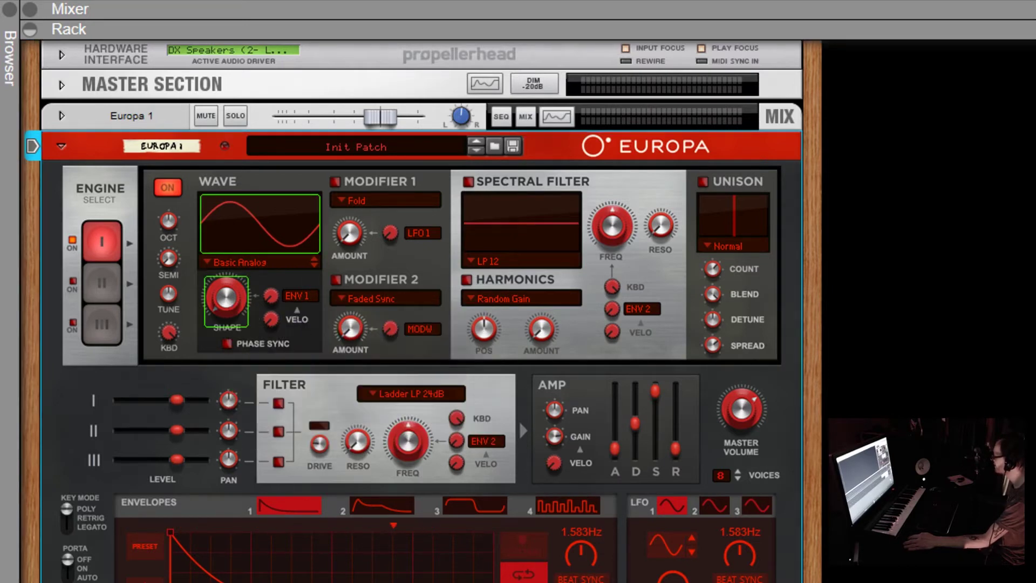
key(F7)
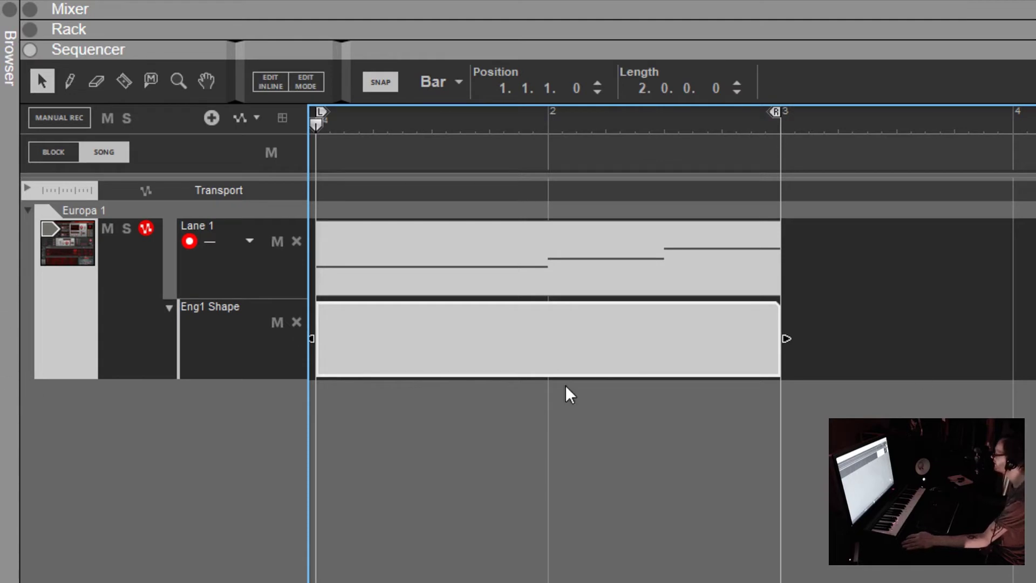
Draw a rising Shape automation ramp in the Eng1 Shape clip, from 9.6 % at 1.1.3 to 91.4 % at 2.4.3
double_click(400, 327)
click(343, 579)
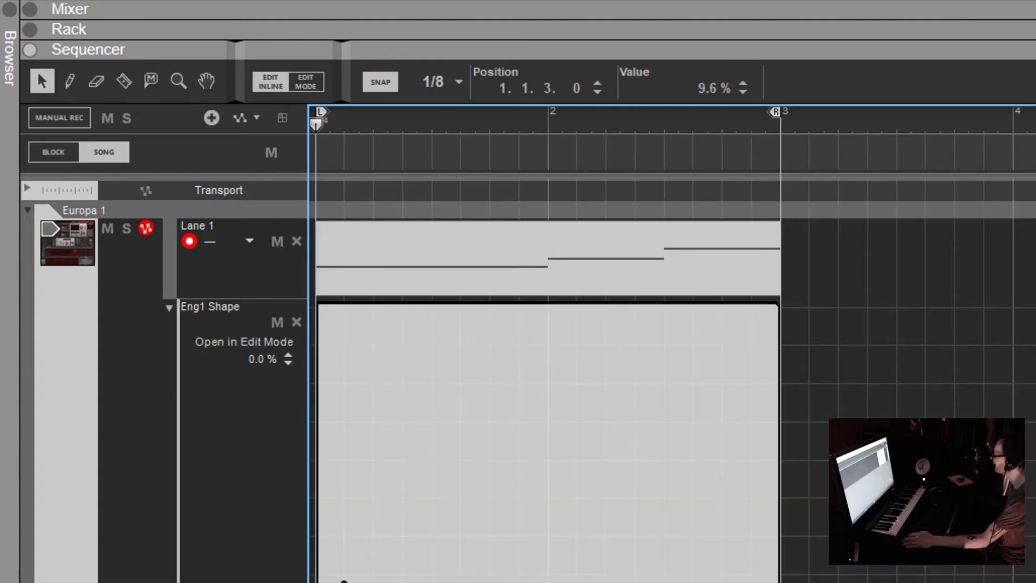
click(693, 580)
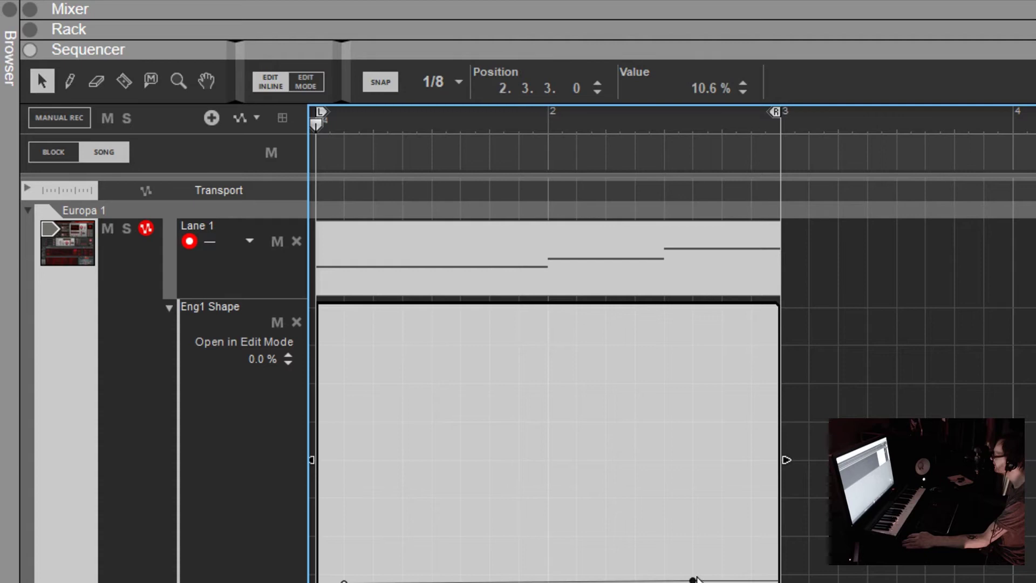
drag(693, 579, 760, 334)
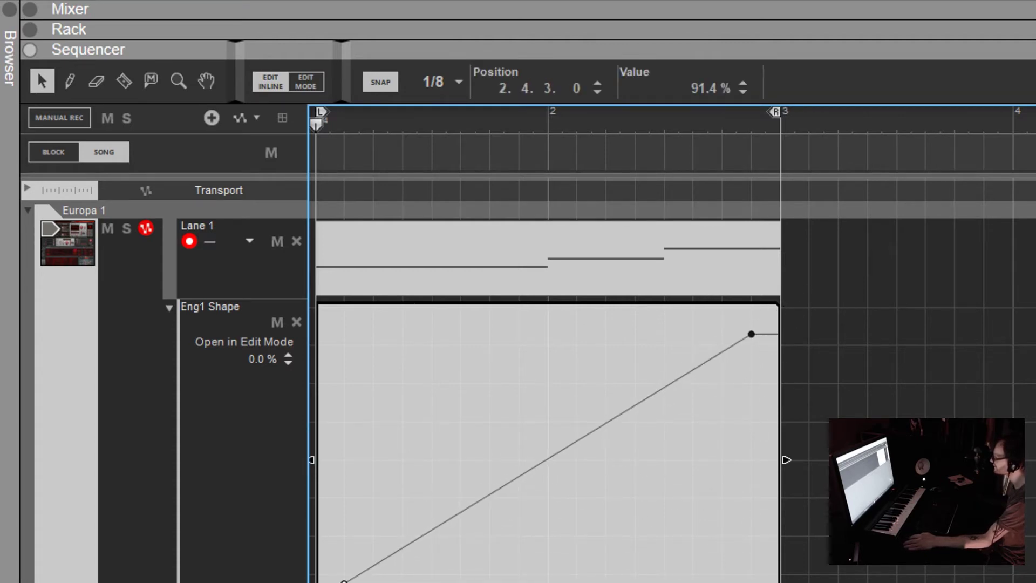
Play back the Europa 1 track and check the Shape automation in both the rack and the sequencer
click(958, 46)
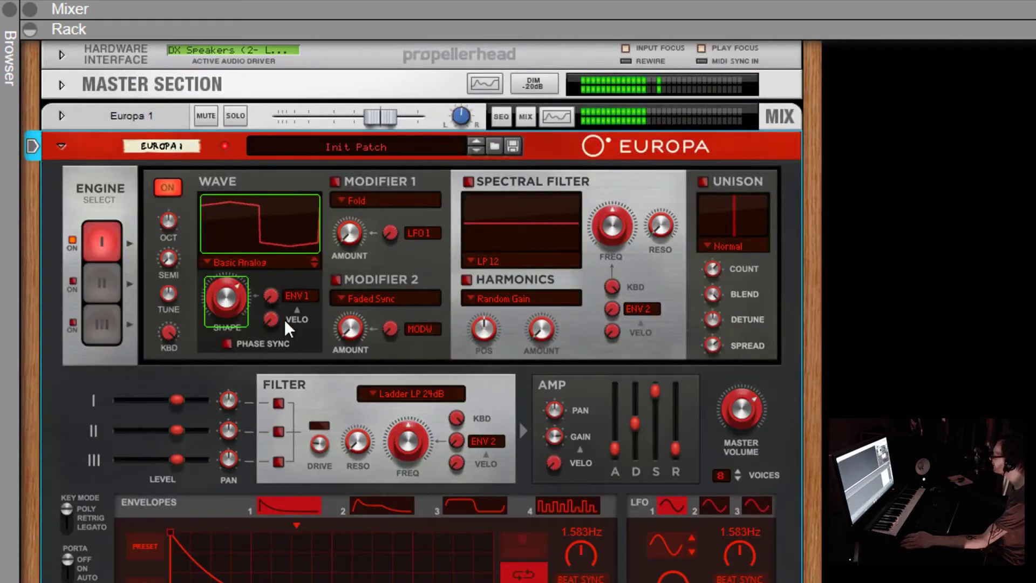
key(F7)
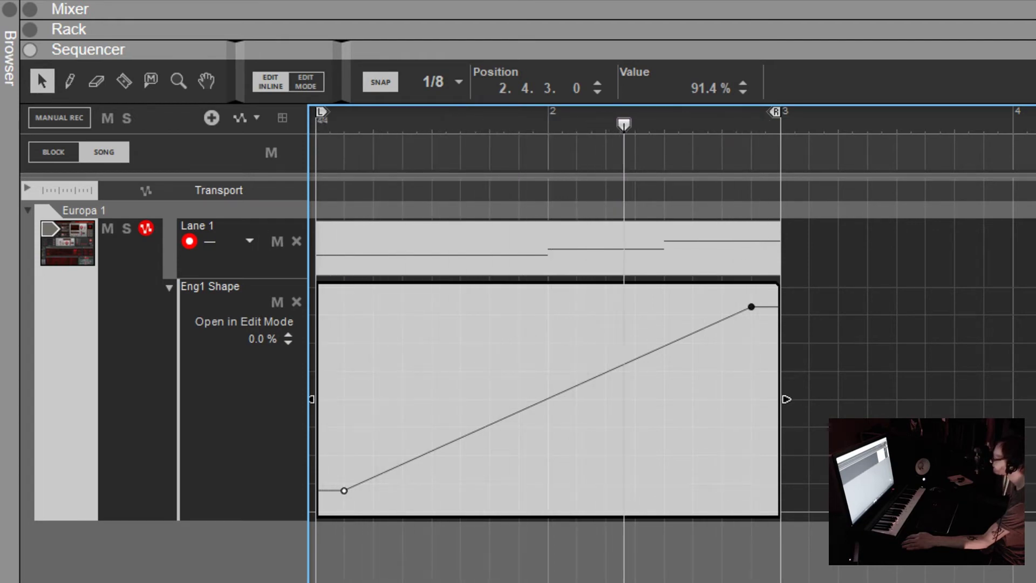
key(space)
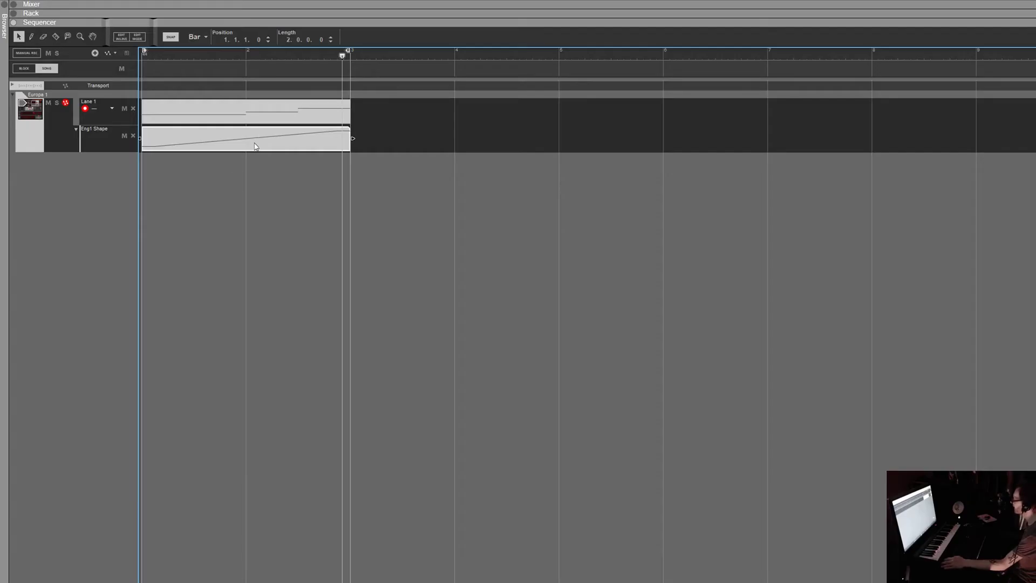
Move the Eng1 Shape clip to bar 5 and the note clip to bar 3, and return both to bar 1
drag(181, 142, 578, 162)
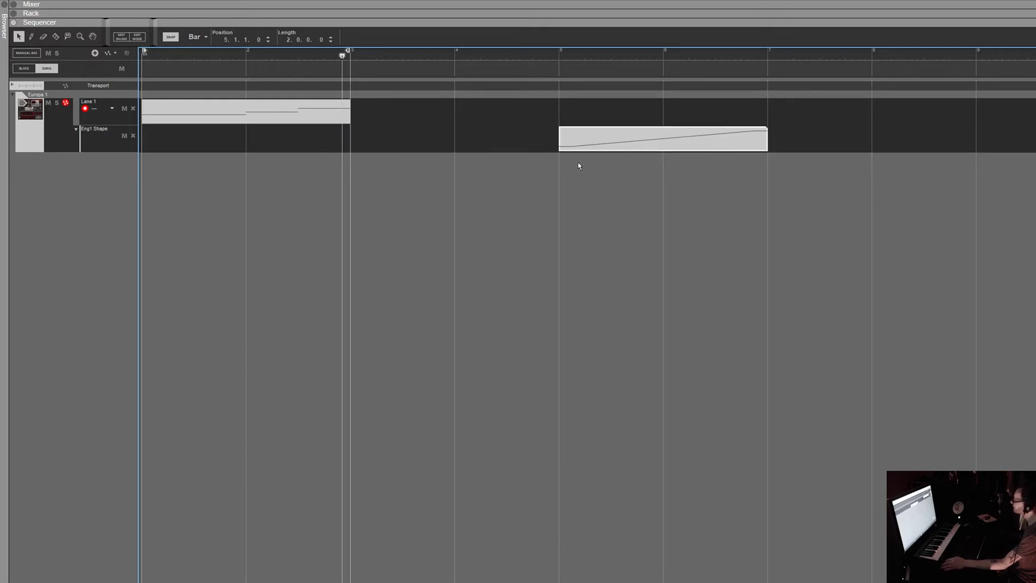
drag(235, 115, 407, 122)
drag(618, 134, 154, 178)
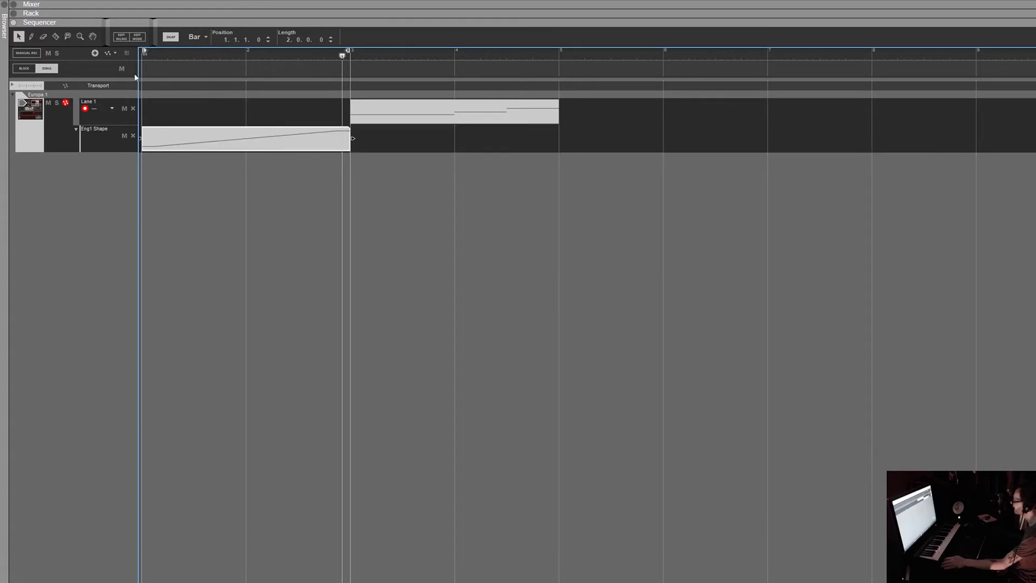
drag(495, 111, 275, 119)
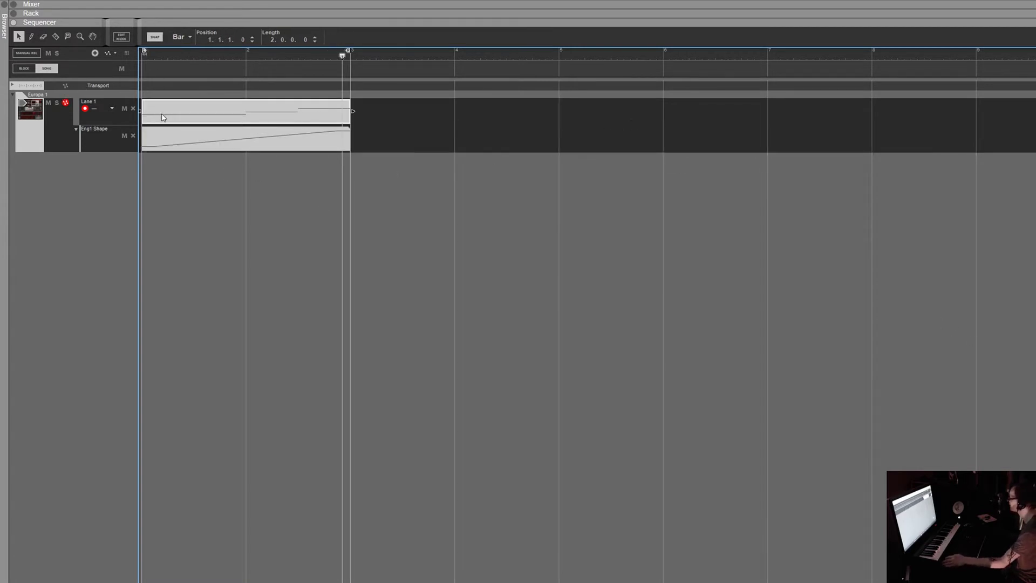
click(134, 139)
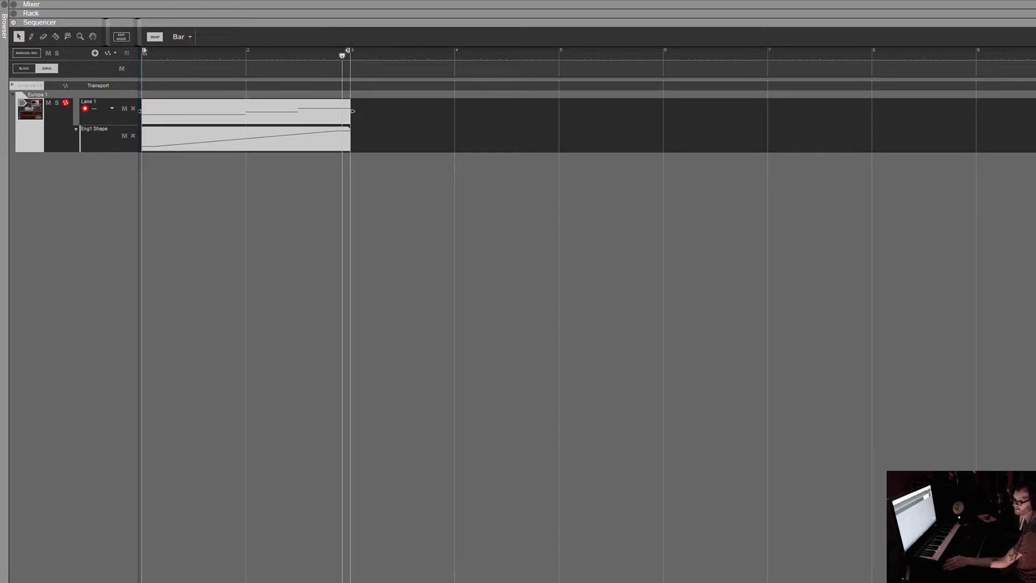
drag(1017, 313, 252, 207)
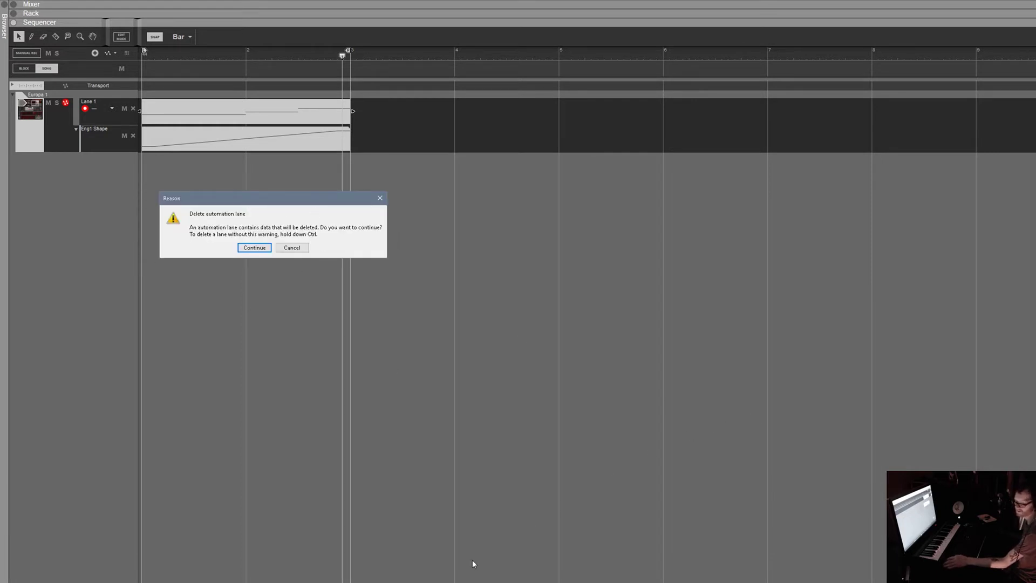
click(299, 251)
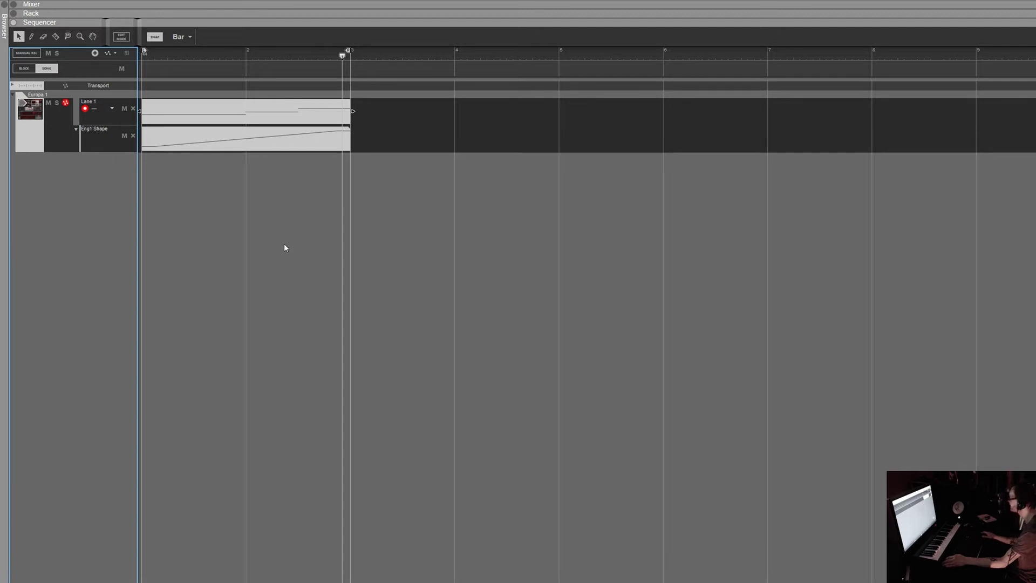
Delete the Eng1 Shape automation lane from the Europa 1 track
click(133, 136)
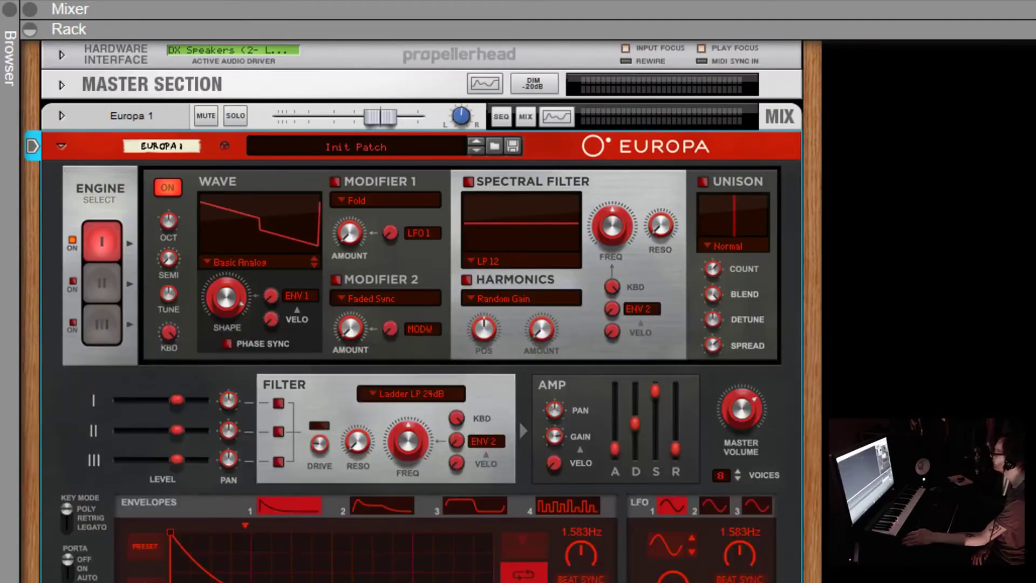
drag(470, 574, 469, 546)
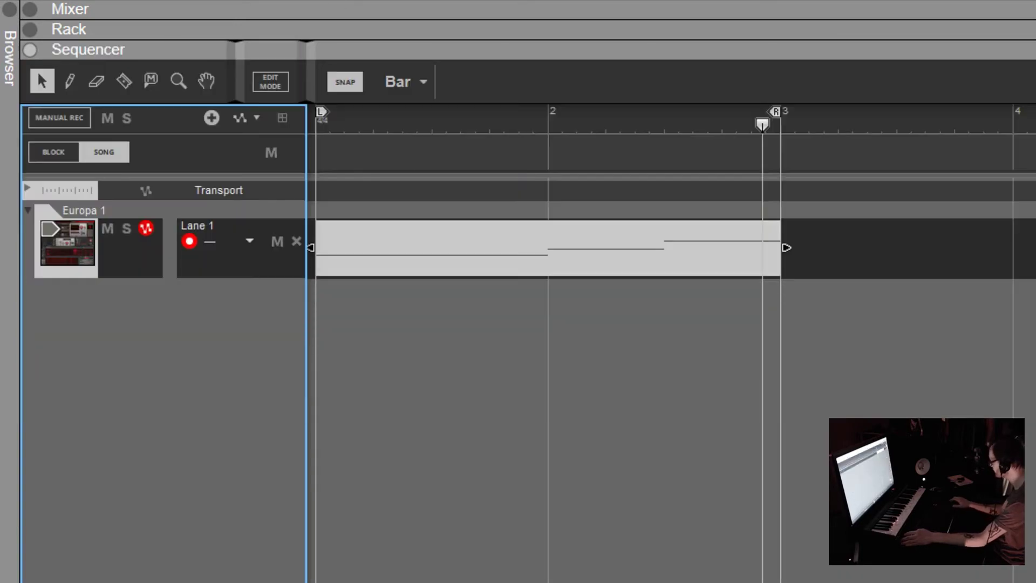
Clear the automation of the engine 1 Shape knob directly on the Europa synth
drag(478, 45, 479, 575)
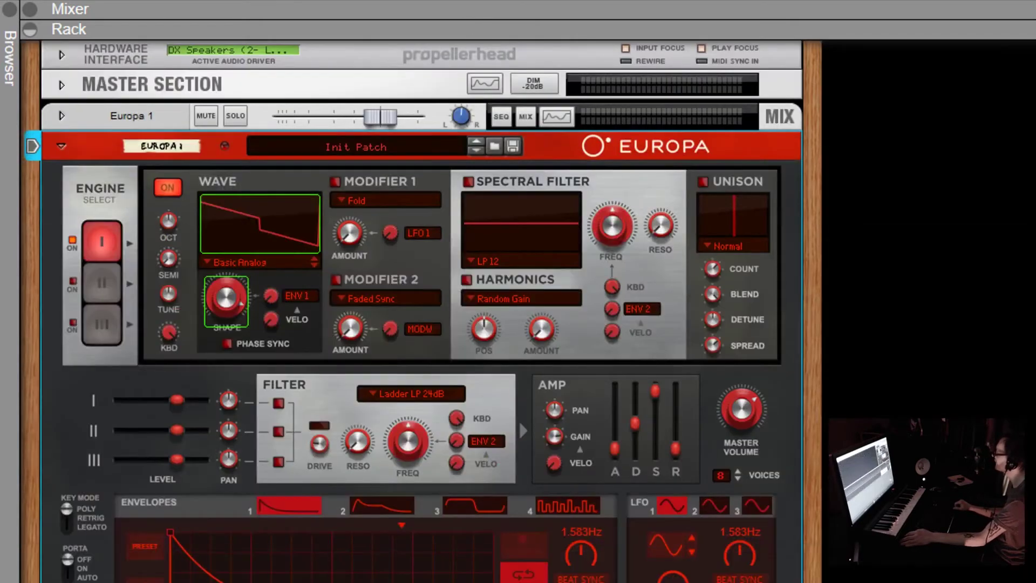
right_click(225, 291)
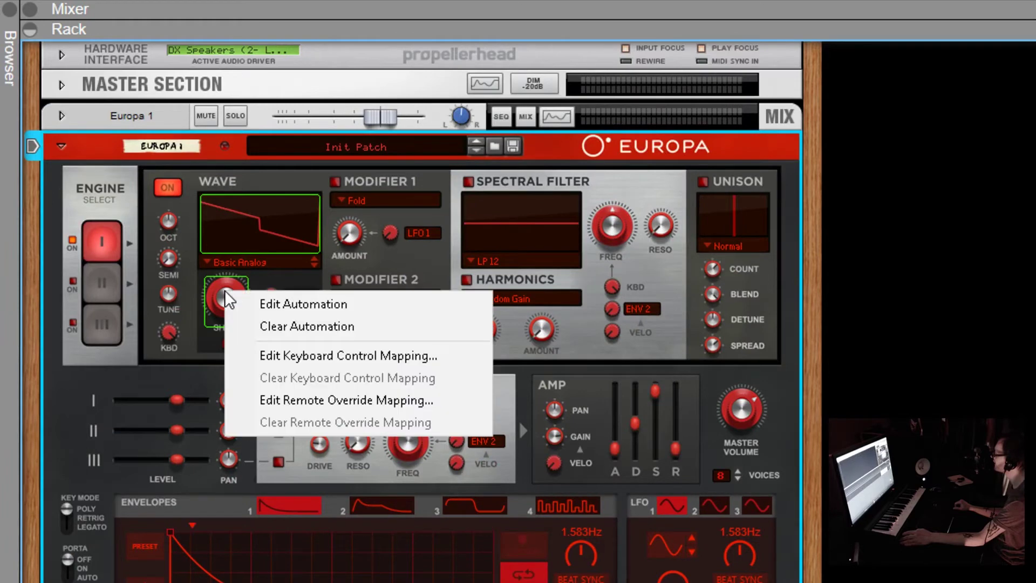
click(293, 326)
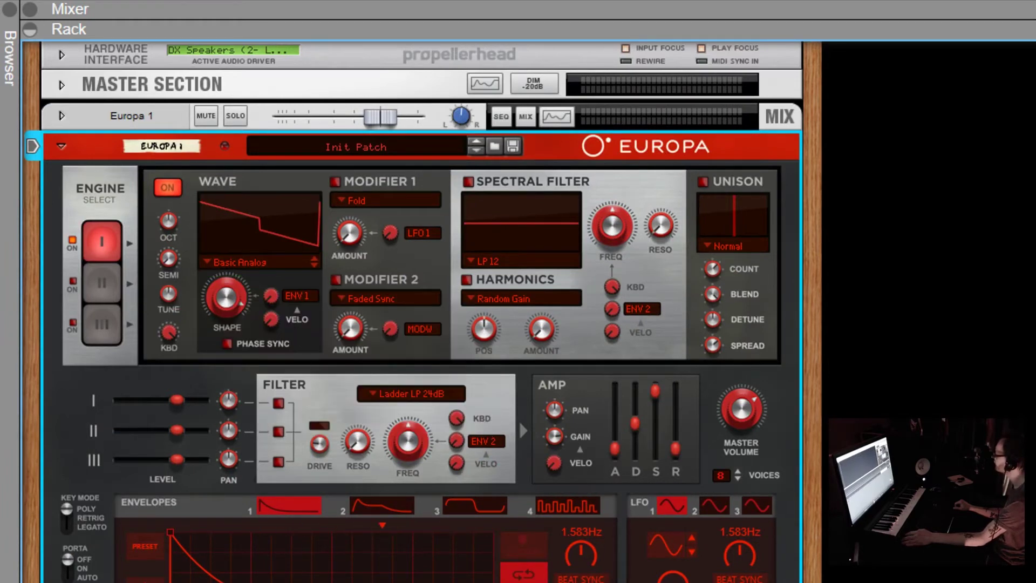
Show the rack and the sequencer together and turn off Record Automation into Note Clip
key(F7)
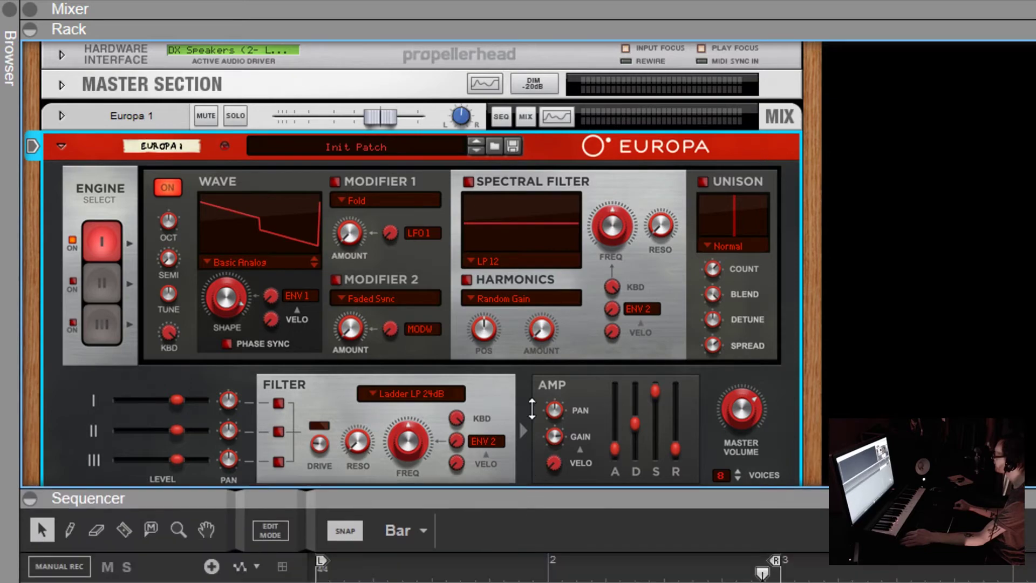
key(F6)
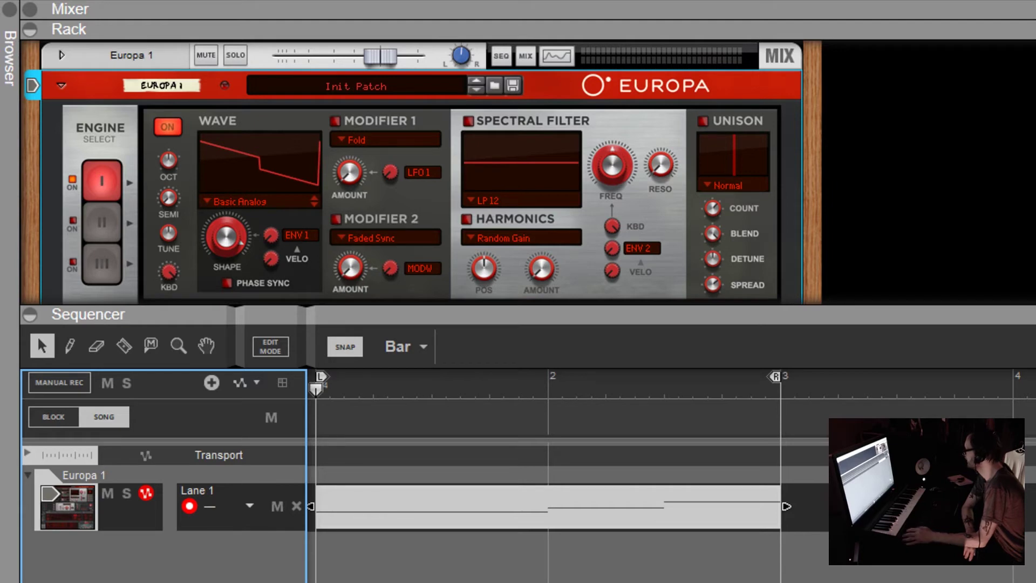
click(145, 493)
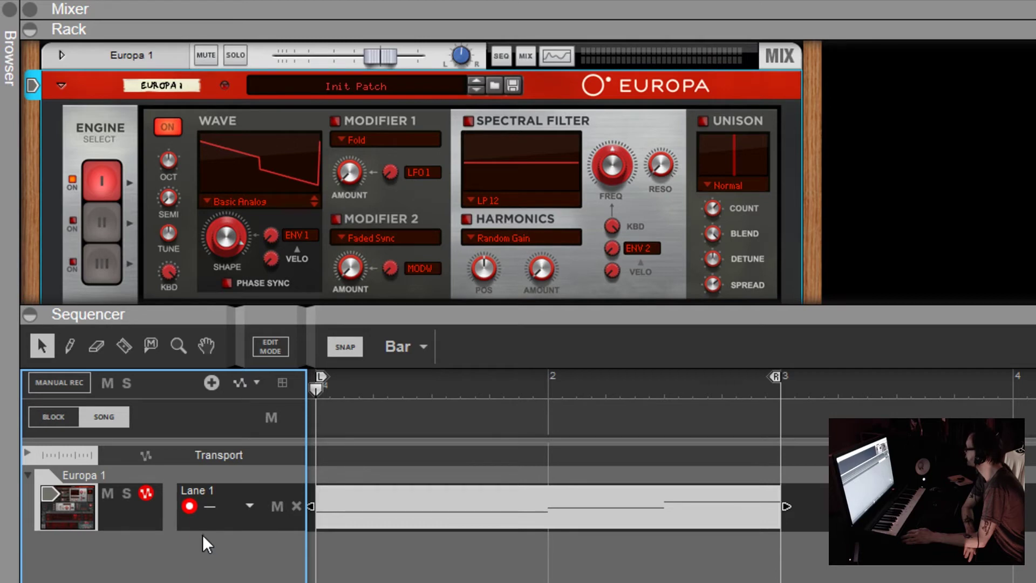
click(158, 2)
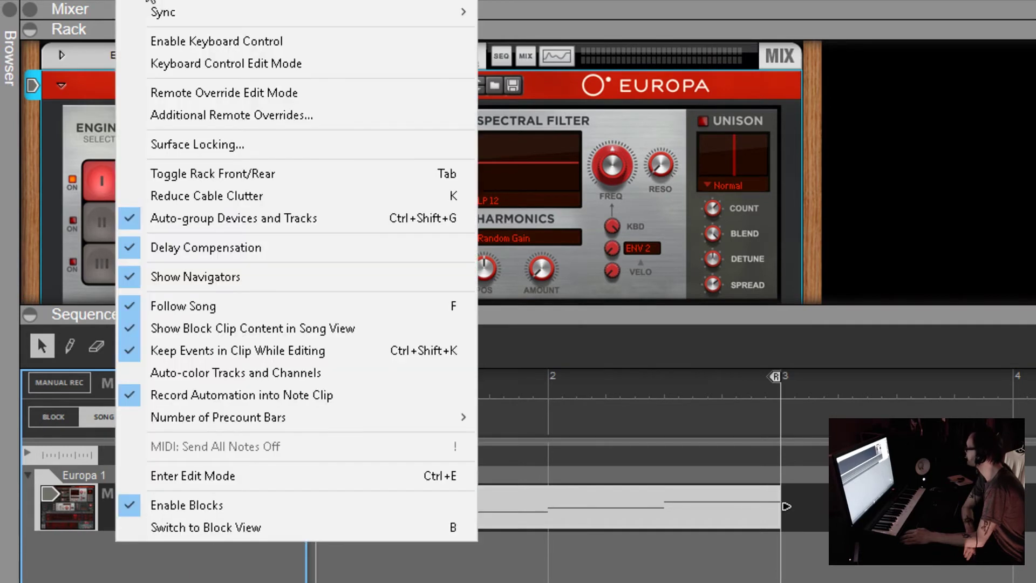
click(356, 399)
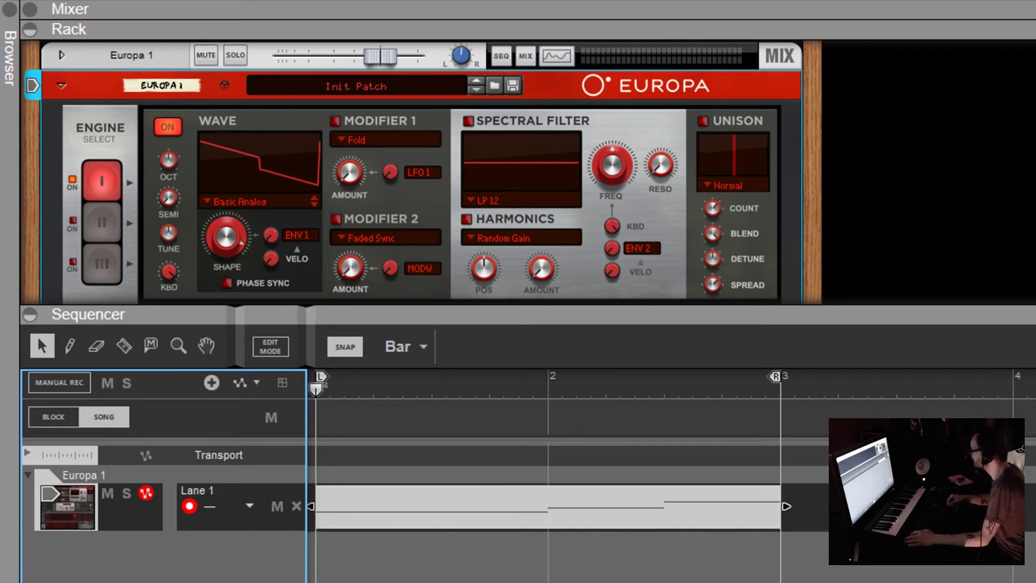
Record live automation of Europa's engine 1 Shape knob over the two-bar loop by moving the knob, and stop the transport
key(KP_Multiply)
mouse_move(230, 232)
mouse_down()
mouse_move(243, 383)
mouse_move(268, 476)
mouse_move(241, 182)
mouse_move(233, 258)
mouse_move(243, 357)
mouse_up()
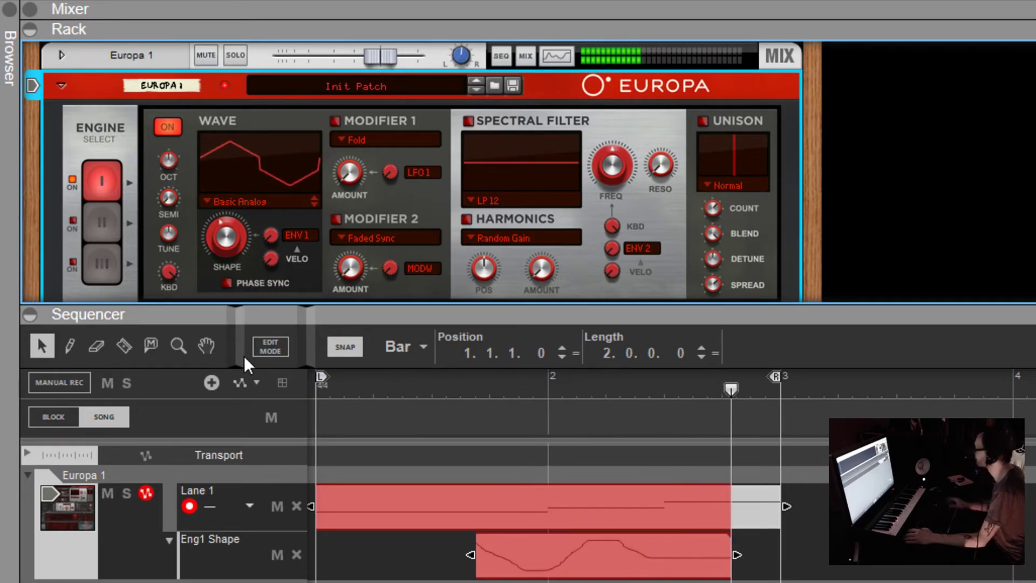
key(space)
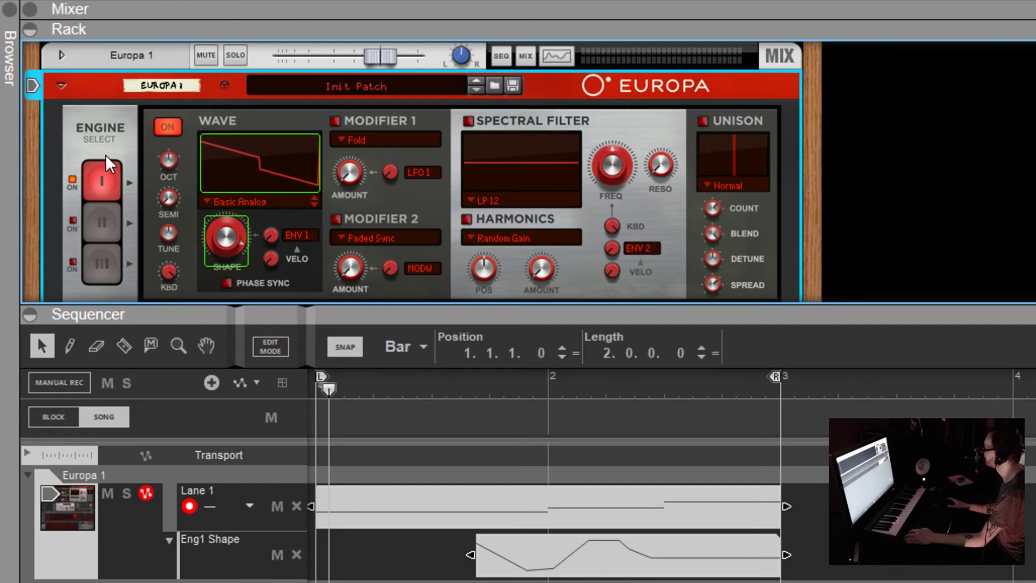
Clear the newly recorded automation from Europa's engine 1 Shape knob
right_click(219, 228)
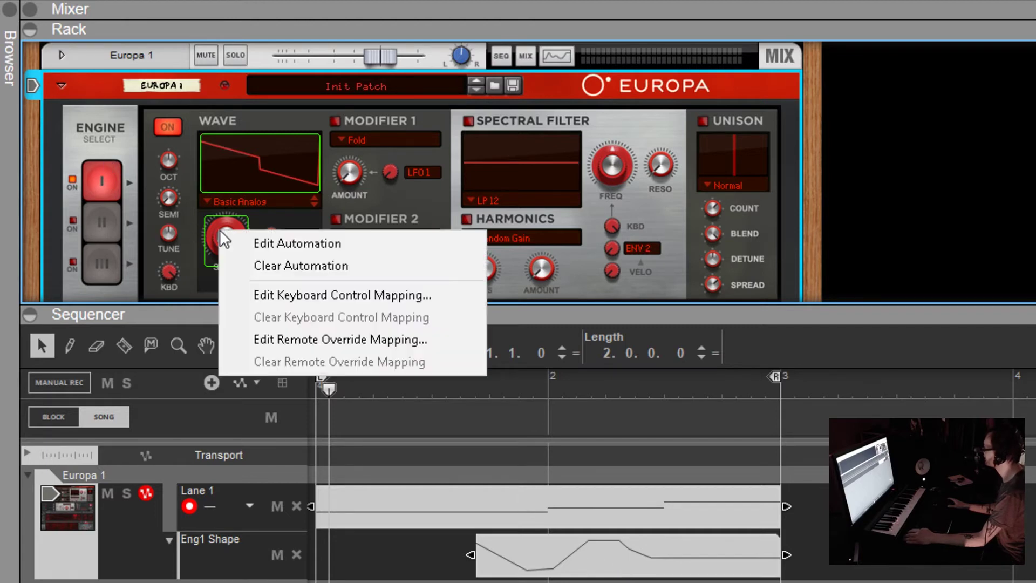
click(264, 263)
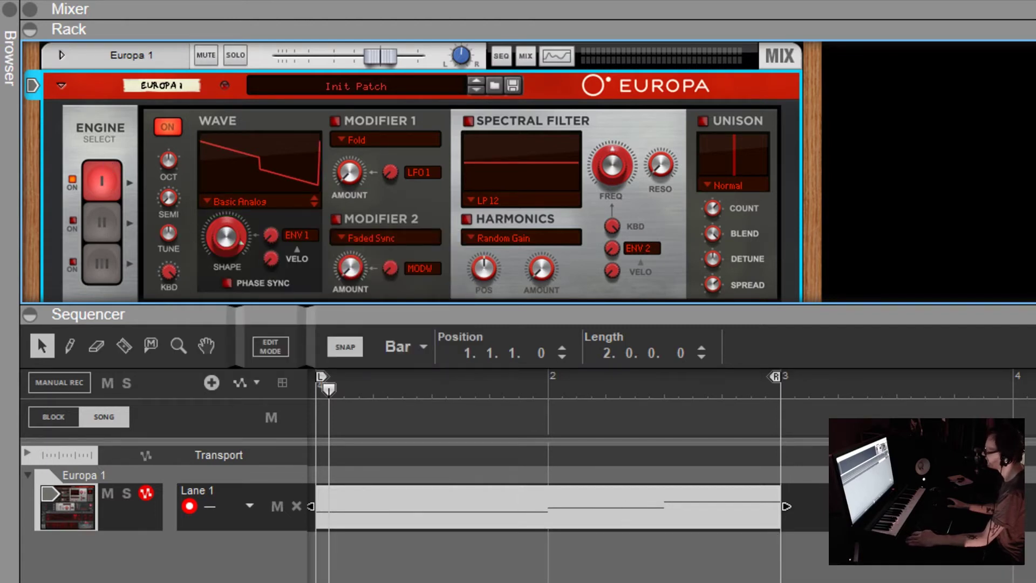
Turn on Record Automation into Note Clip and record live movement of Europa's engine 1 Shape knob into the two-bar note clip
key(alt+o)
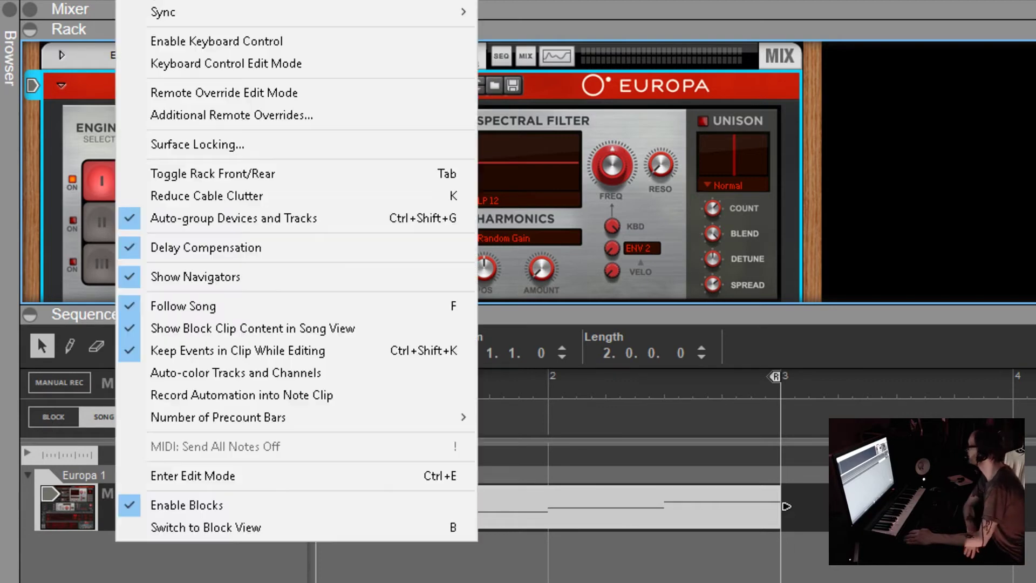
click(244, 398)
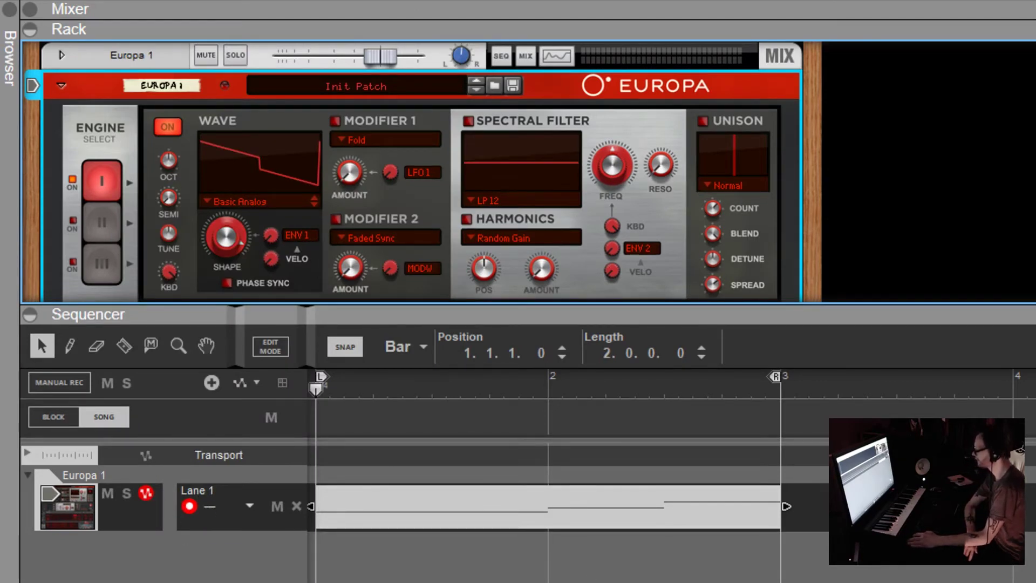
key(ctrl+Return)
mouse_move(232, 237)
mouse_down()
mouse_move(281, 492)
mouse_move(249, 293)
mouse_move(250, 158)
mouse_move(261, 283)
mouse_up()
key(space)
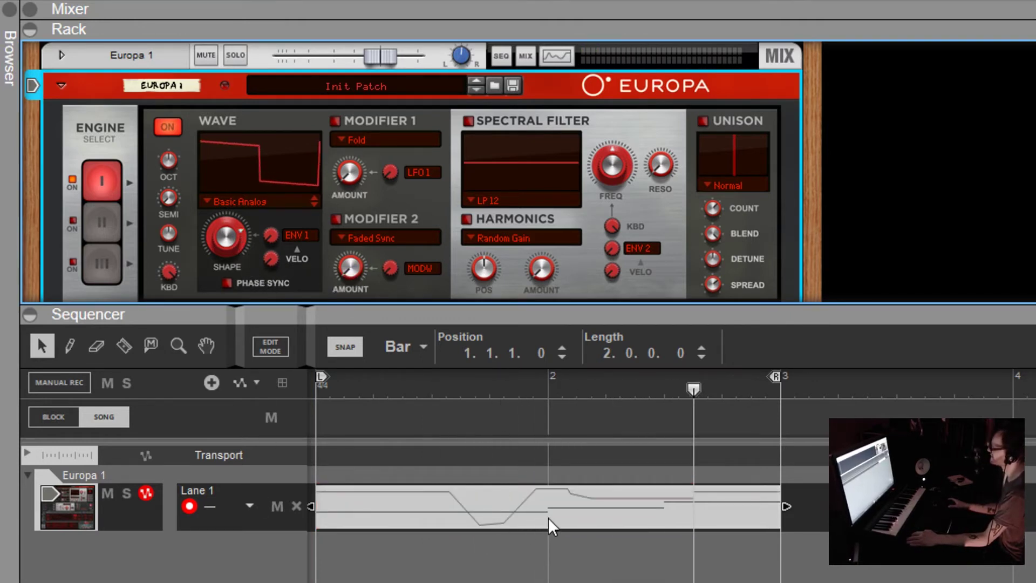
key(space)
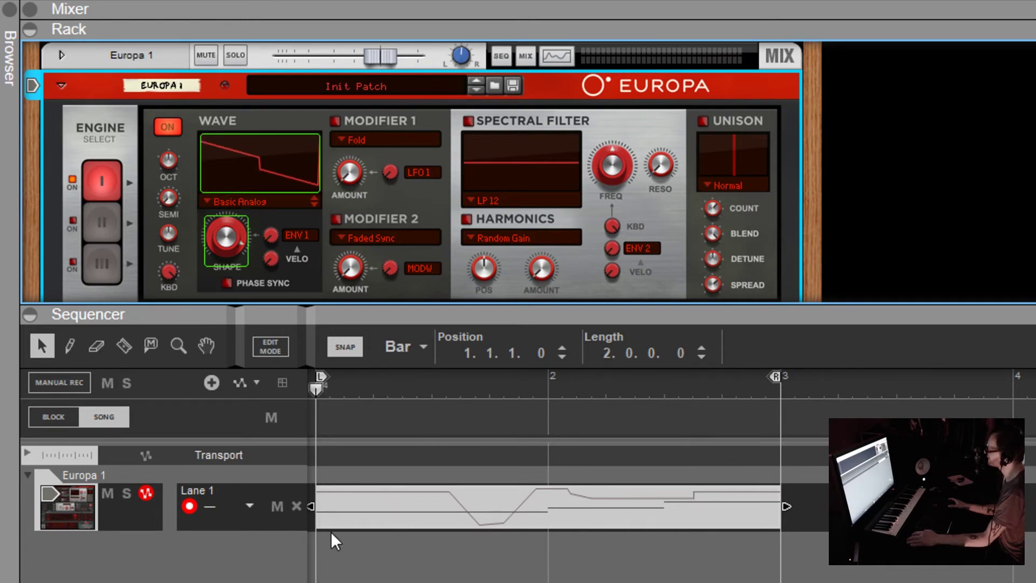
Turn off Record Automation into Note Clip and clear the recorded automation from Europa's engine 1 Shape knob
click(147, 3)
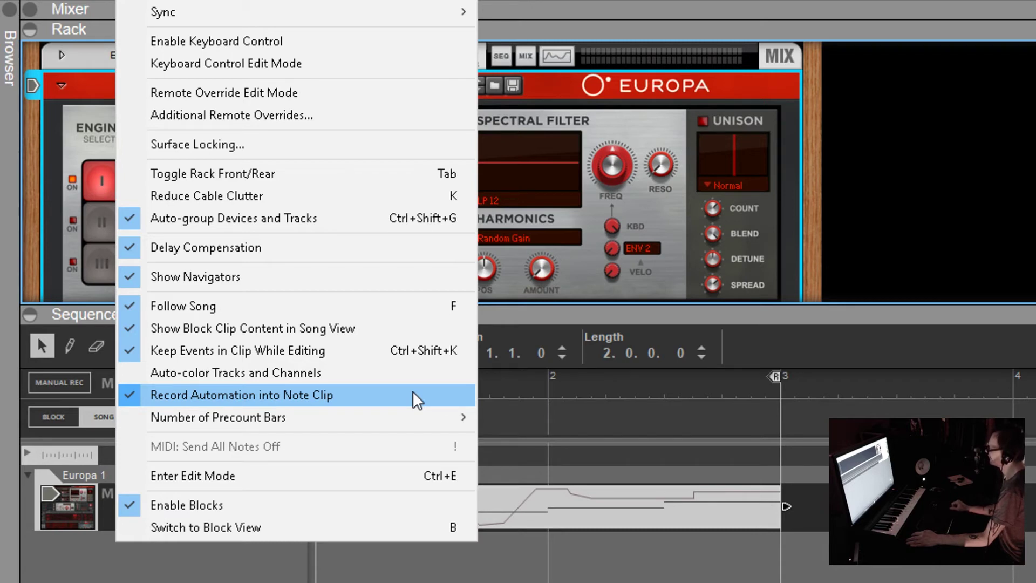
click(384, 396)
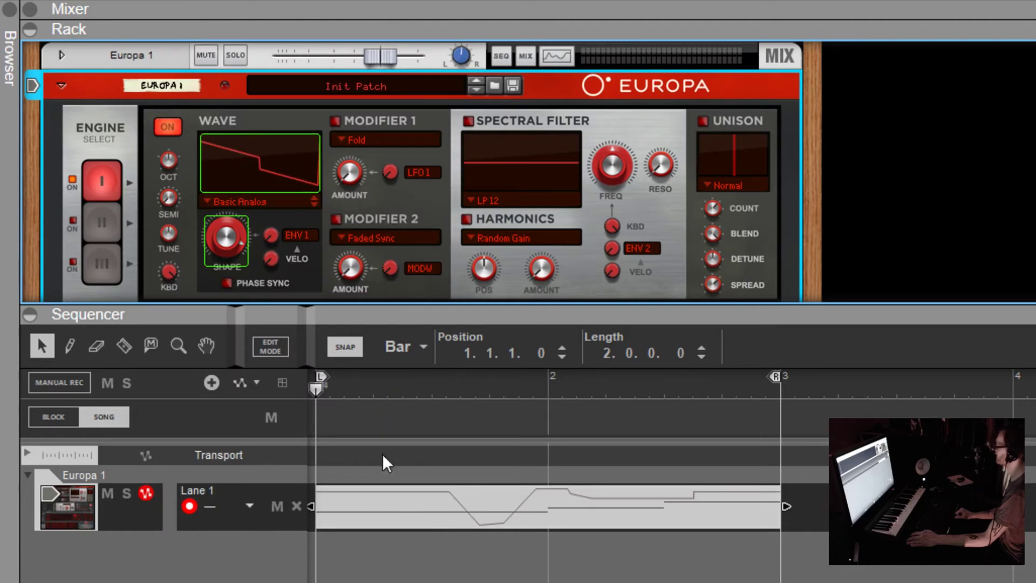
right_click(222, 237)
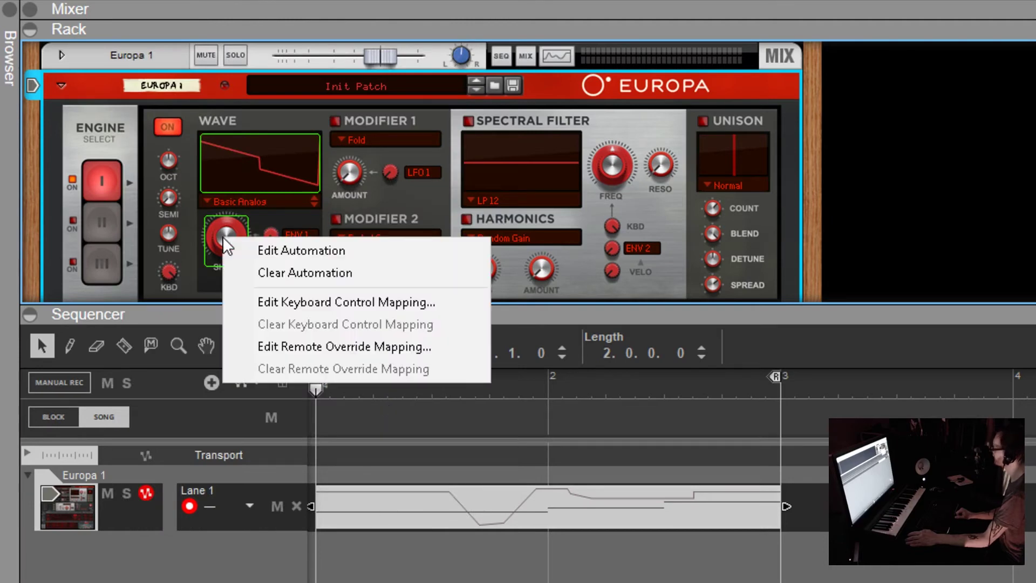
click(291, 269)
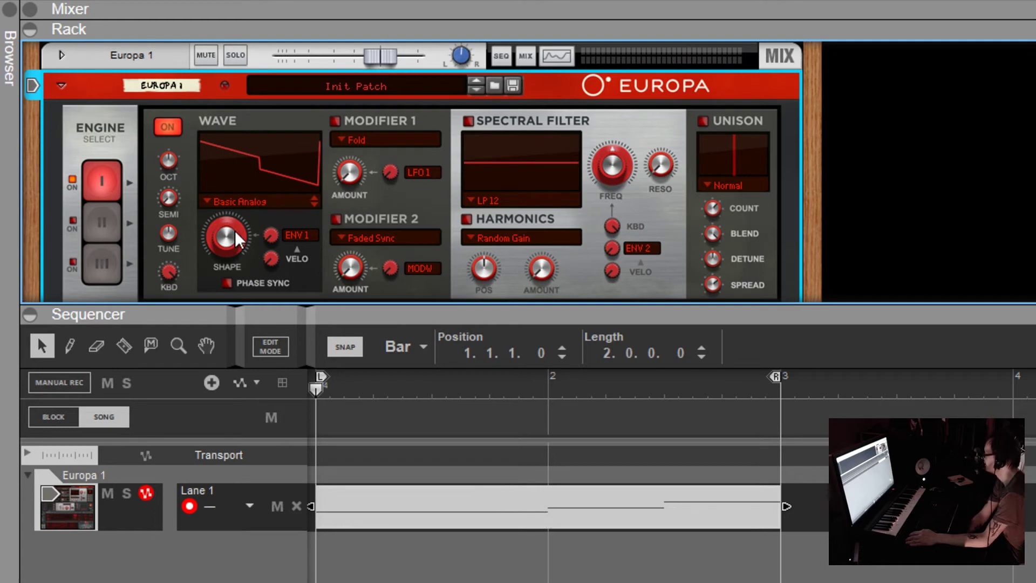
mouse_move(235, 231)
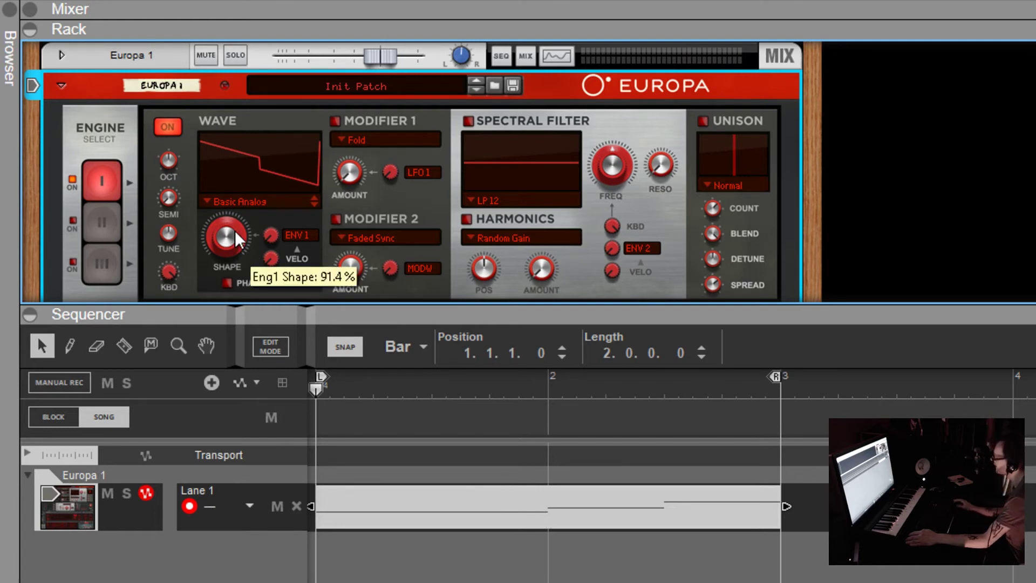
right_click(234, 231)
click(228, 229)
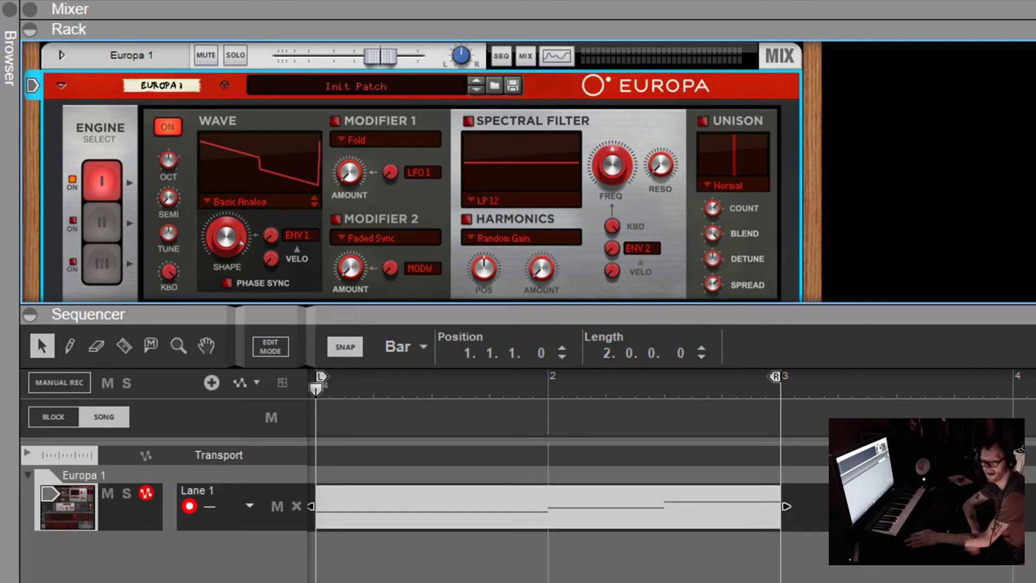
Expand the sequencer to fill the workspace and add an Eng1 Shape automation lane to the Europa 1 track
drag(628, 306, 627, 40)
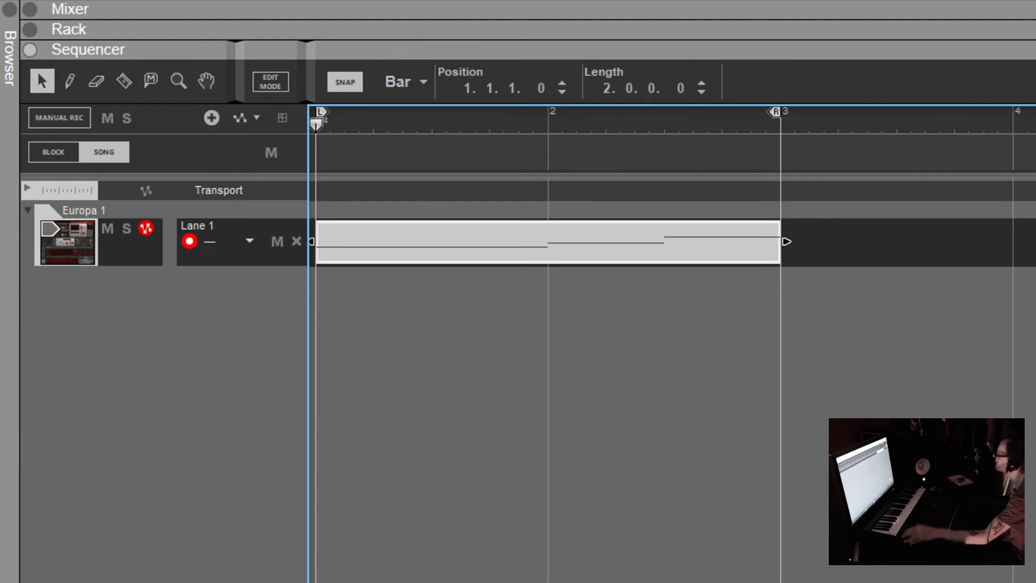
click(262, 115)
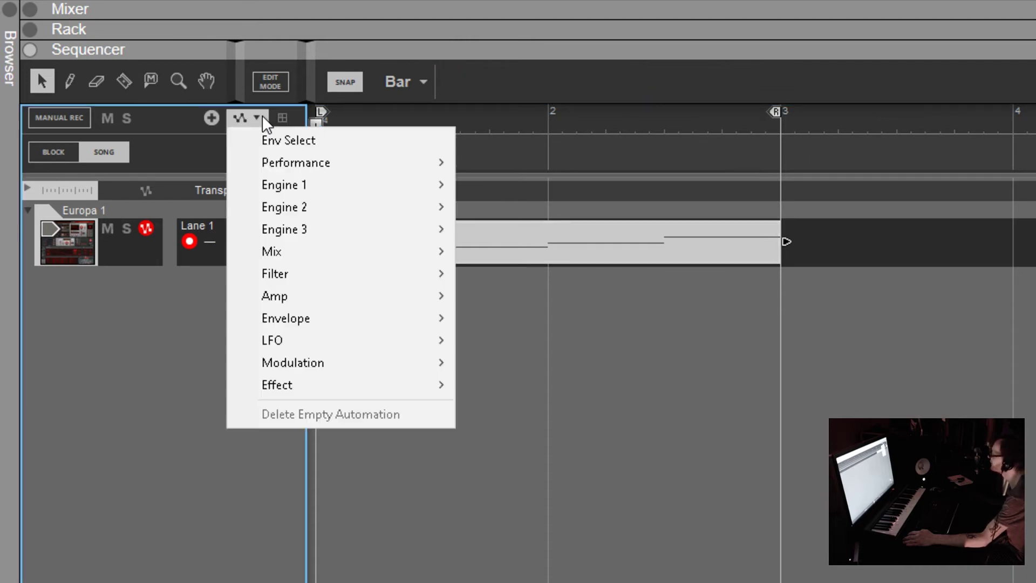
mouse_move(299, 186)
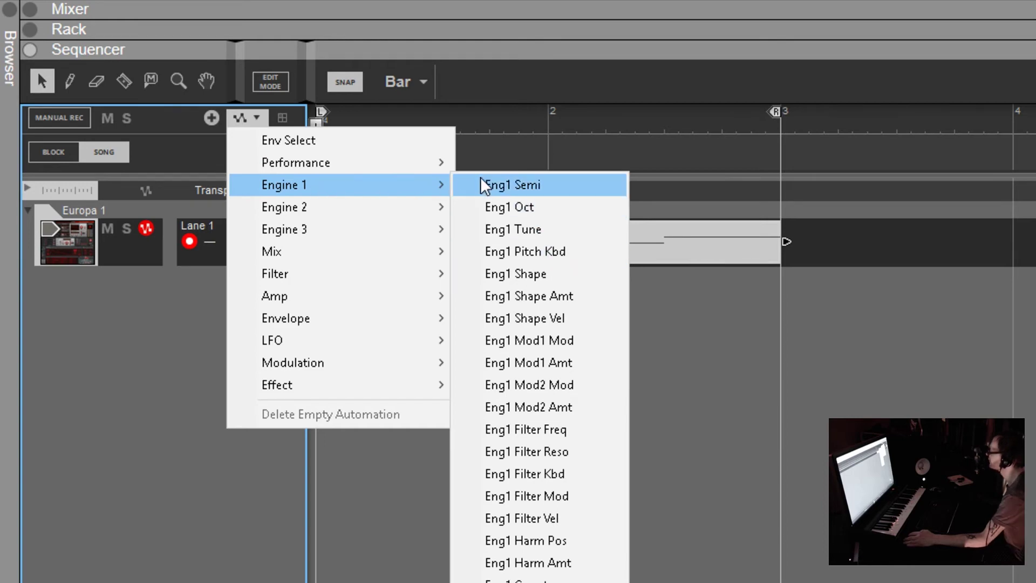
click(554, 274)
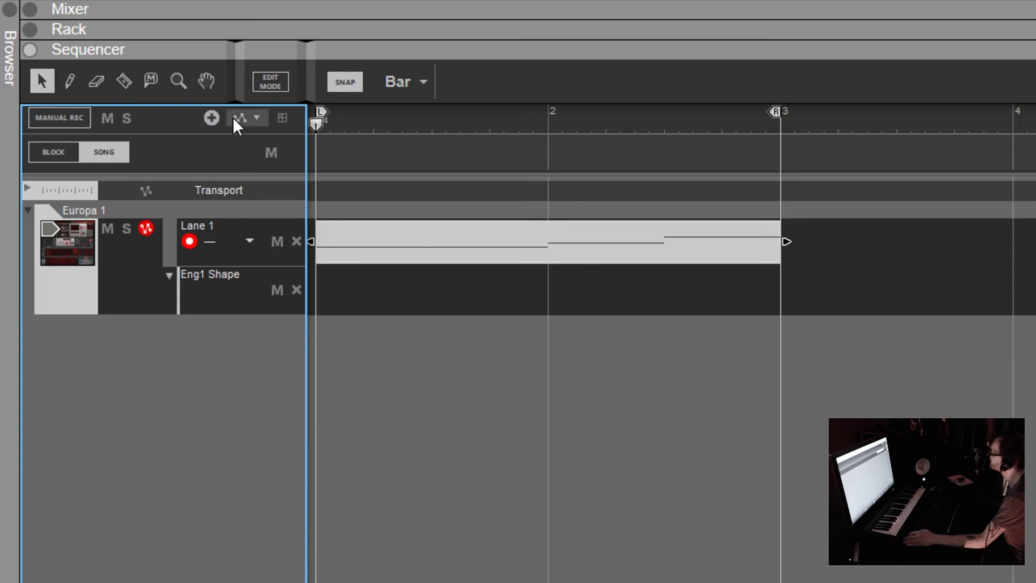
Create a clip in the Eng1 Shape lane, extend it to two bars, and open it for inline editing
double_click(434, 292)
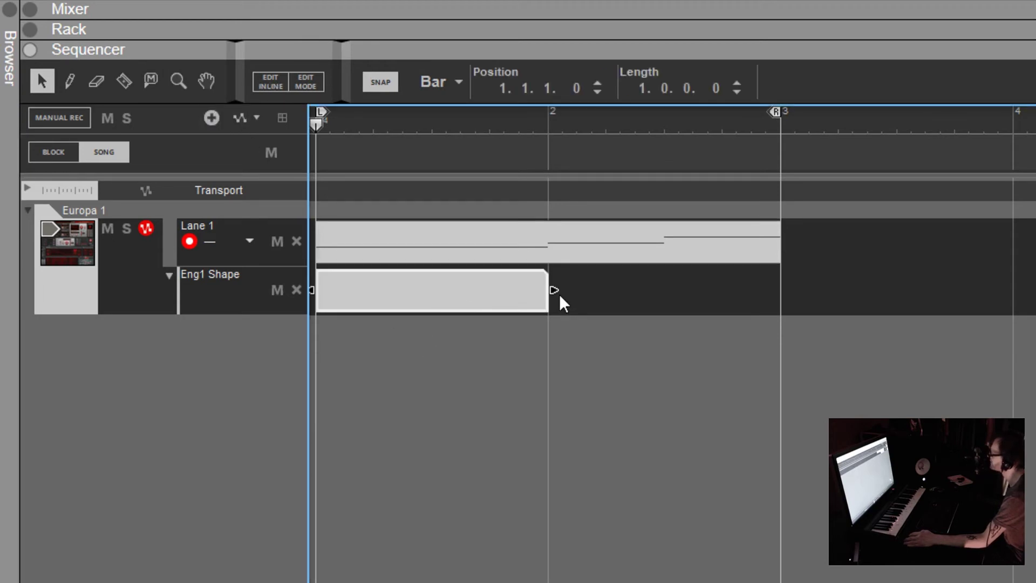
drag(560, 292, 609, 304)
double_click(609, 303)
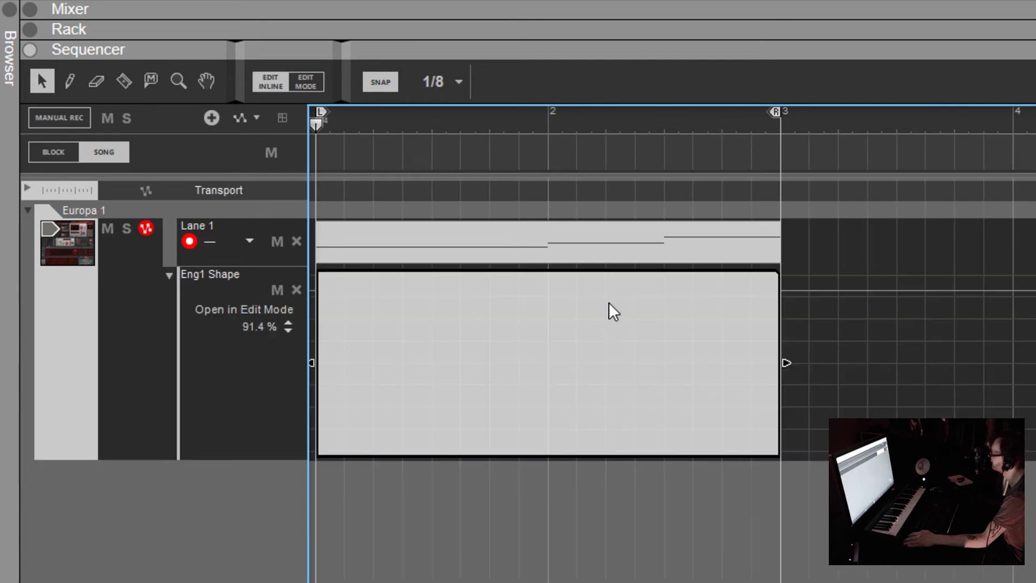
Draw a rising ramp in the Eng1 Shape clip, from a low point near the start to 100% at position 2.4.3
click(359, 404)
click(584, 403)
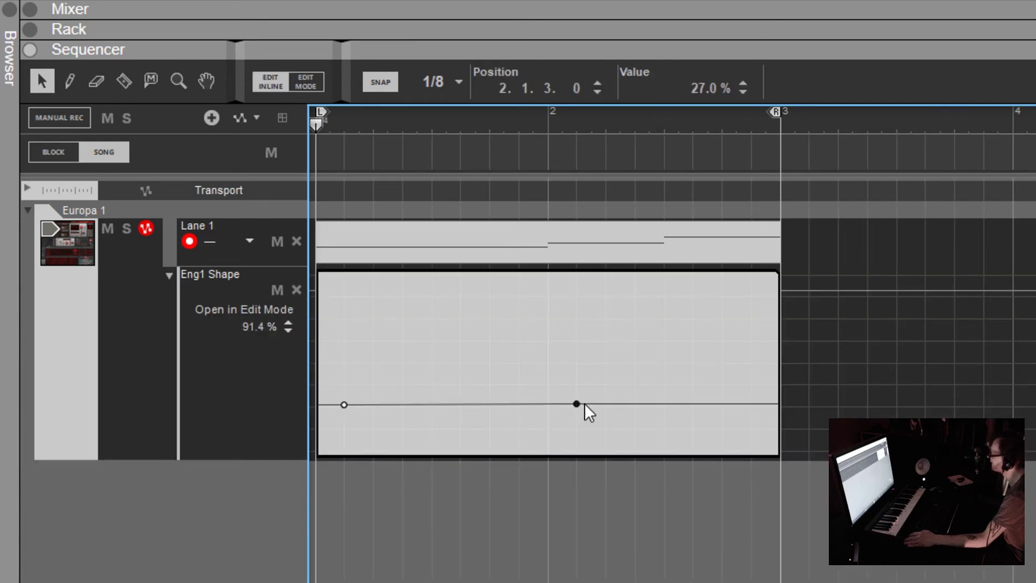
drag(579, 403, 757, 273)
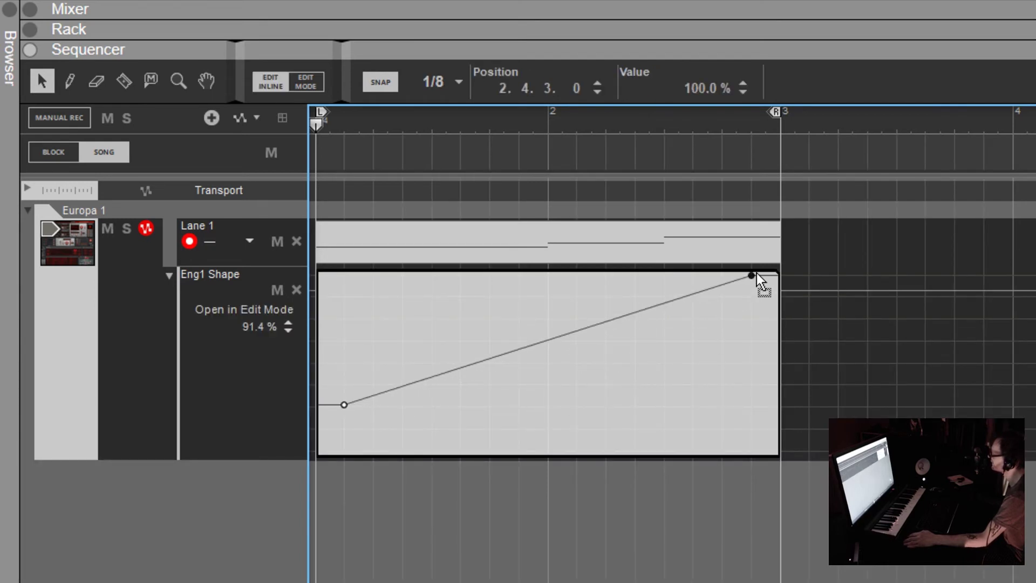
click(242, 116)
mouse_move(432, 184)
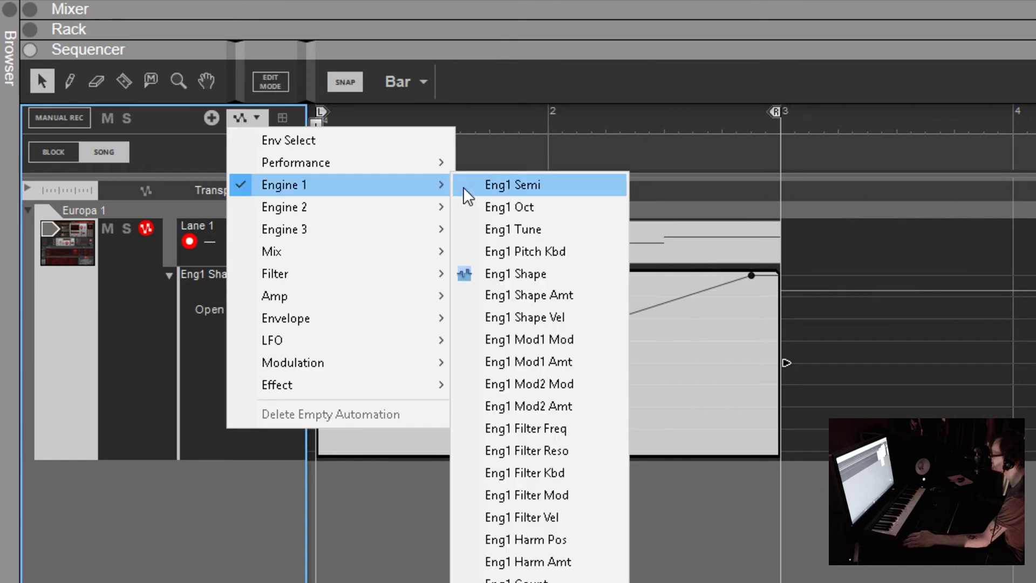
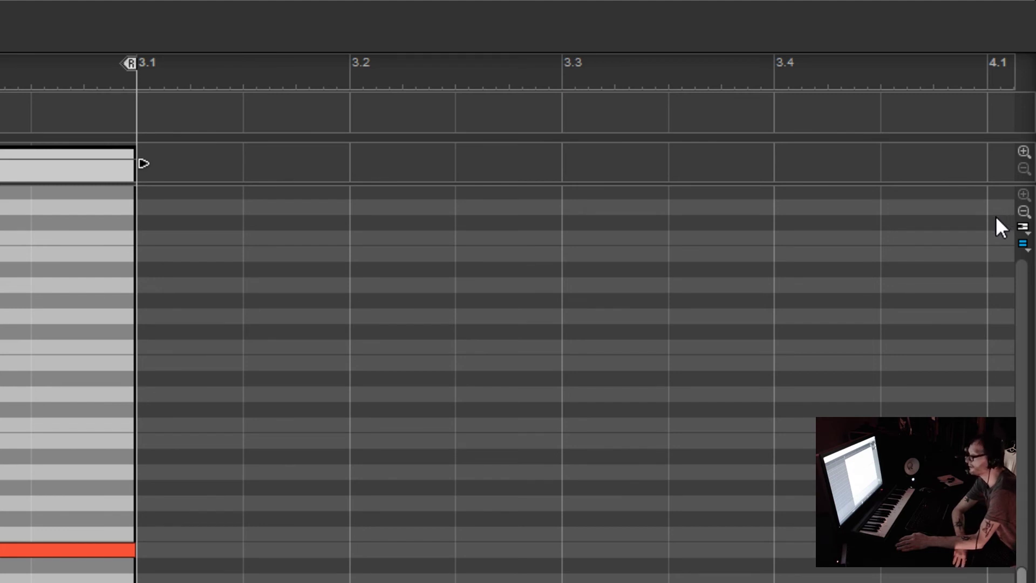
Examine the vertical zoom of the clip overview and the note grid, and the available note edit modes
click(1024, 152)
click(1024, 152)
click(1024, 152)
click(1024, 152)
click(1025, 169)
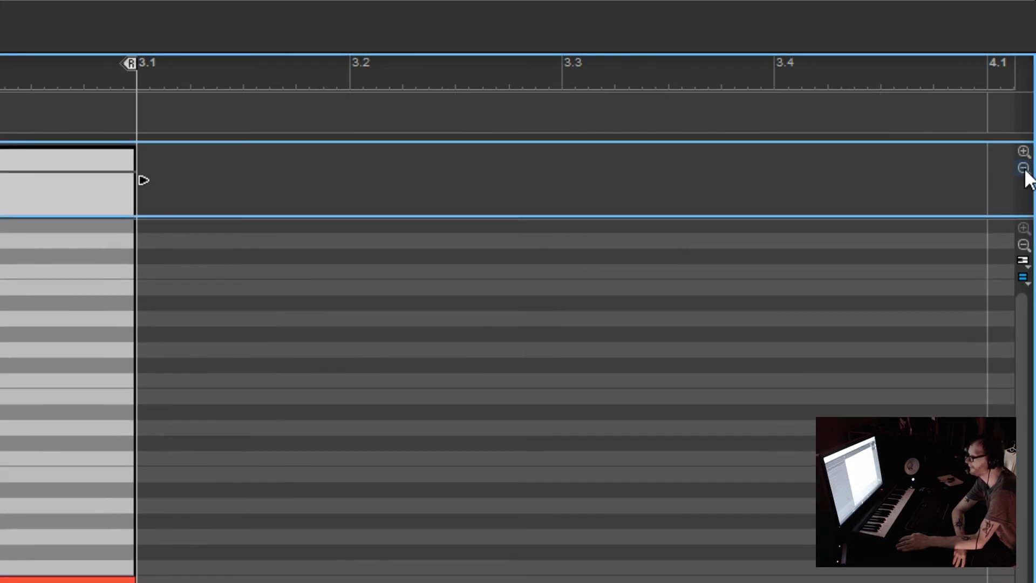
click(1025, 169)
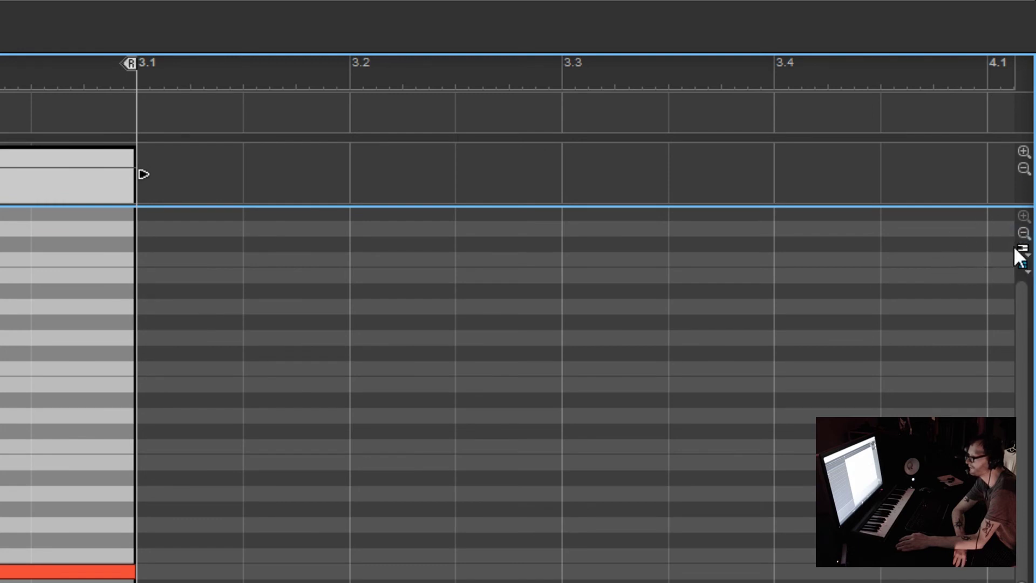
click(1023, 233)
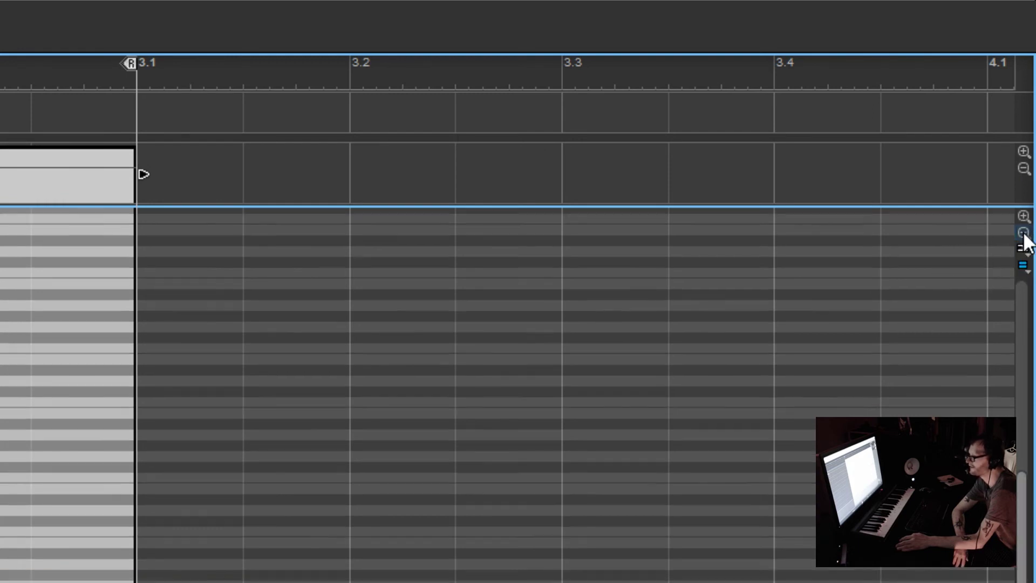
click(1024, 233)
click(1024, 217)
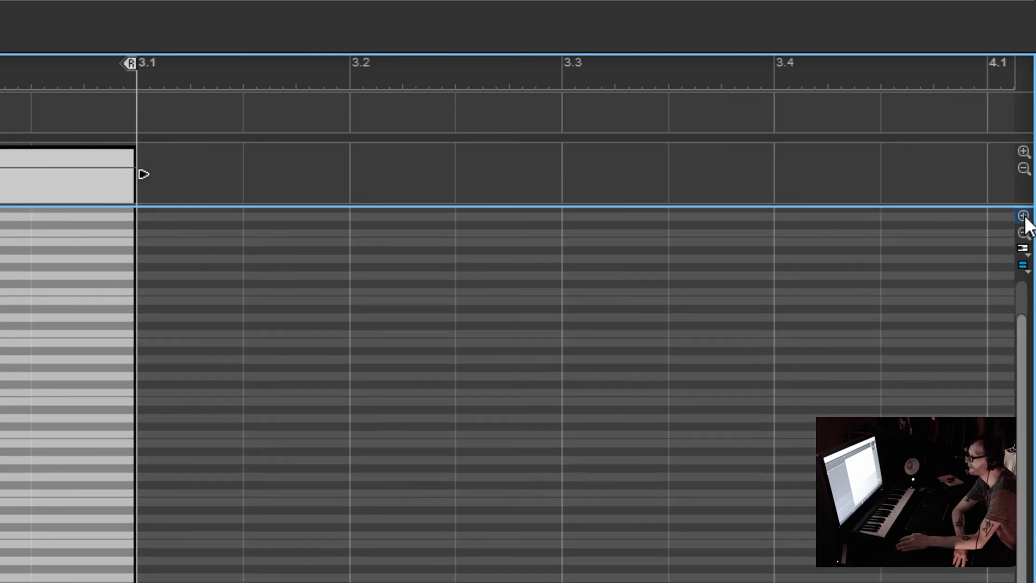
click(1024, 217)
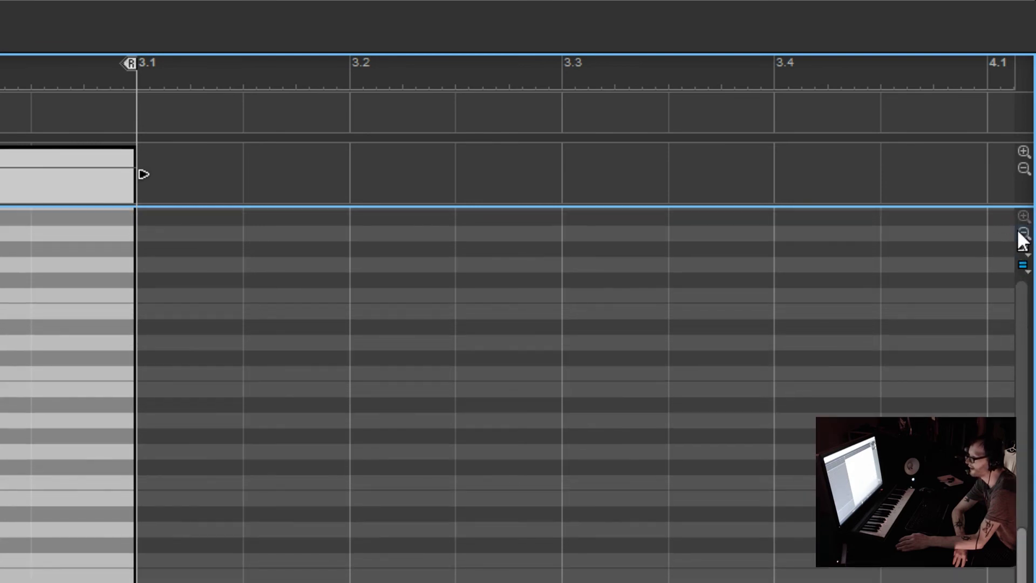
click(1023, 250)
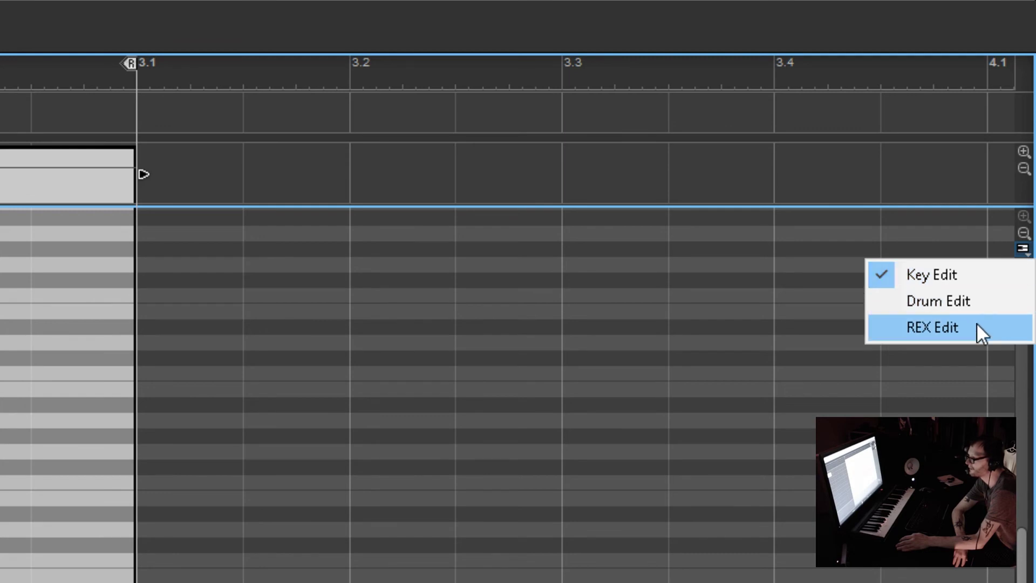
click(980, 233)
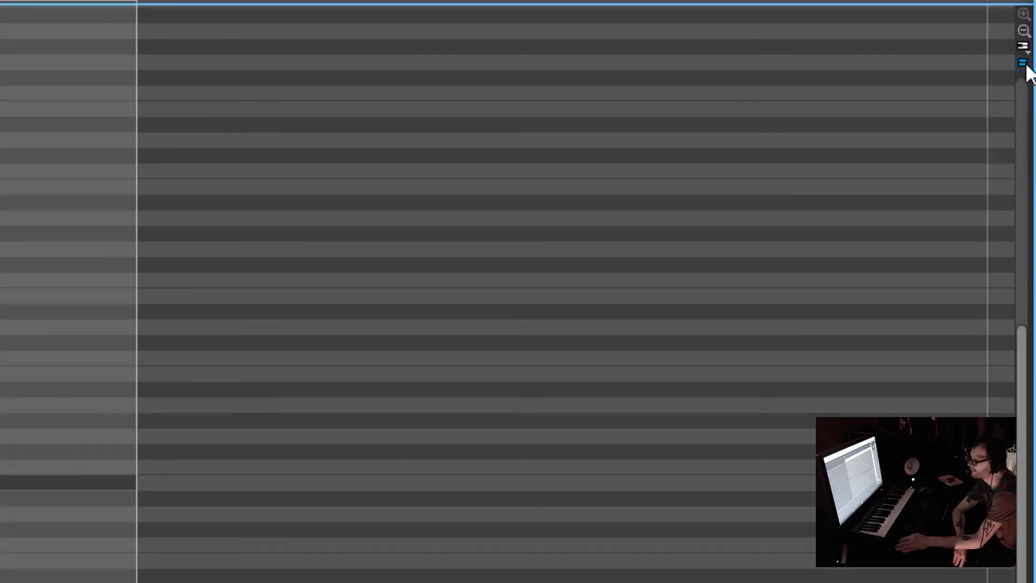
Add an Eng1 Shape performance automation lane to the note clip in the edit view
click(1025, 65)
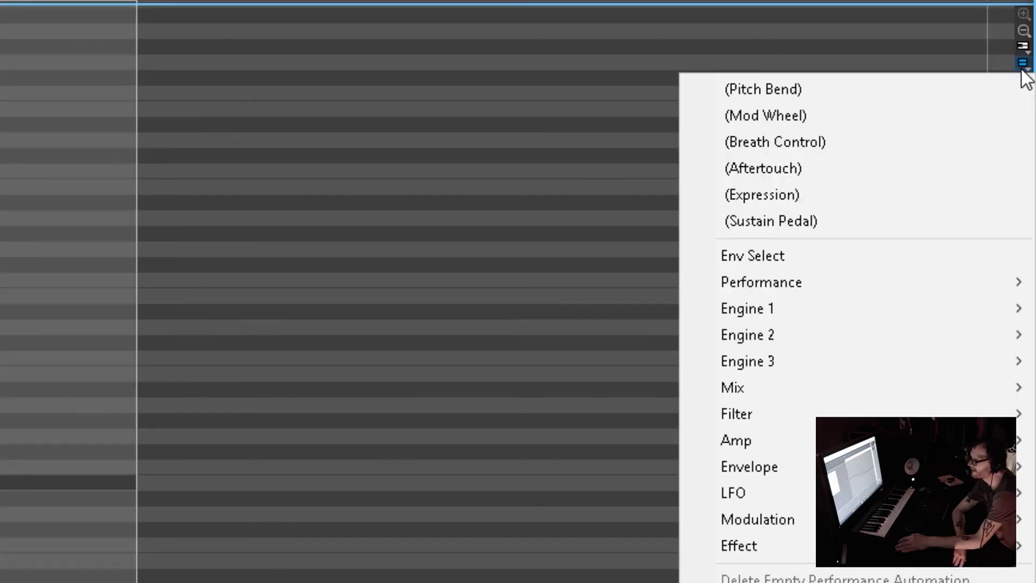
mouse_move(801, 310)
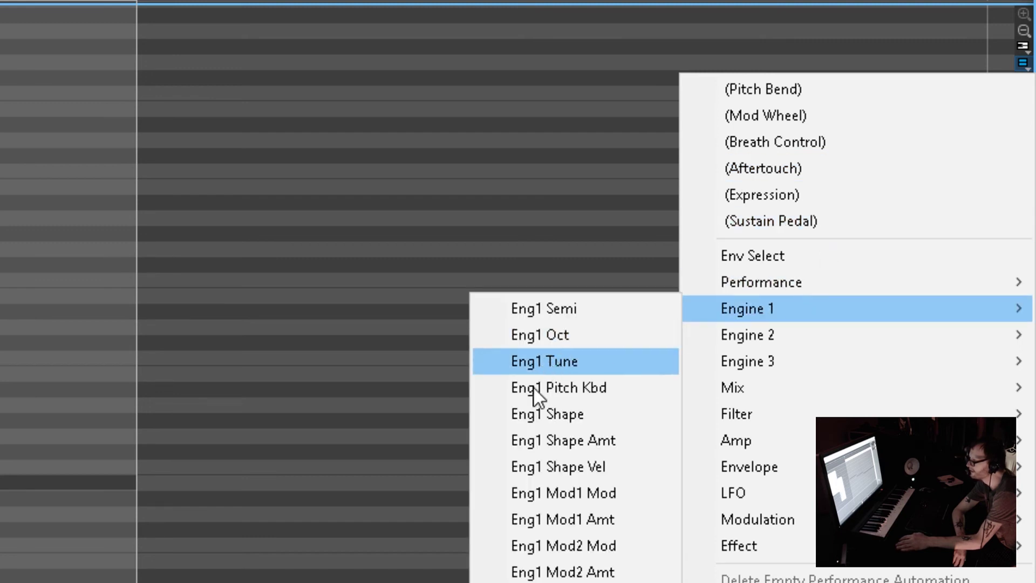
click(532, 420)
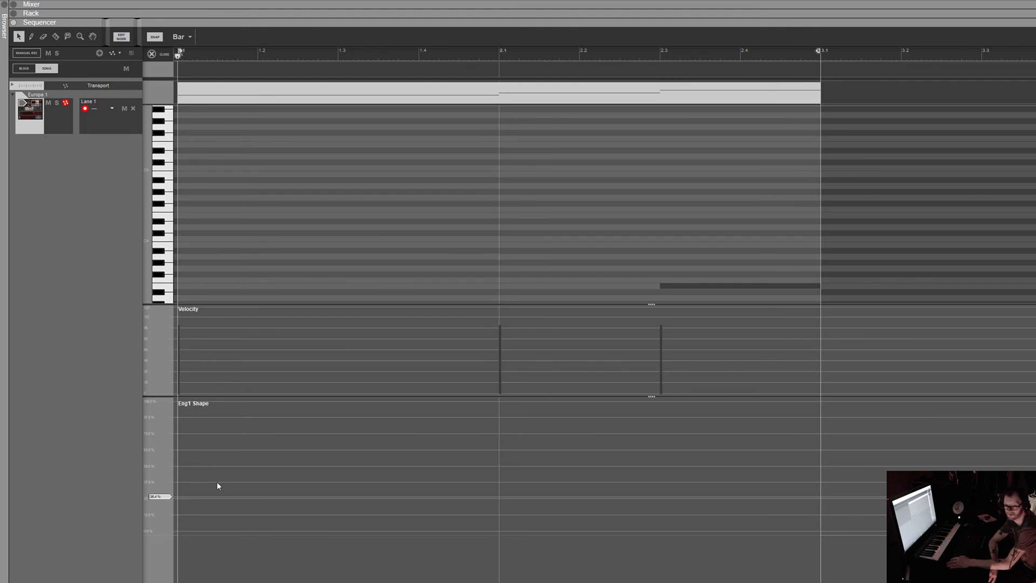
Draw an Eng1 Shape curve with the Pencil tool from 26.2% at 1.1.1 to 100% at 2.3.3, falling to the bottom at the clip's end, and close Edit Mode
click(192, 497)
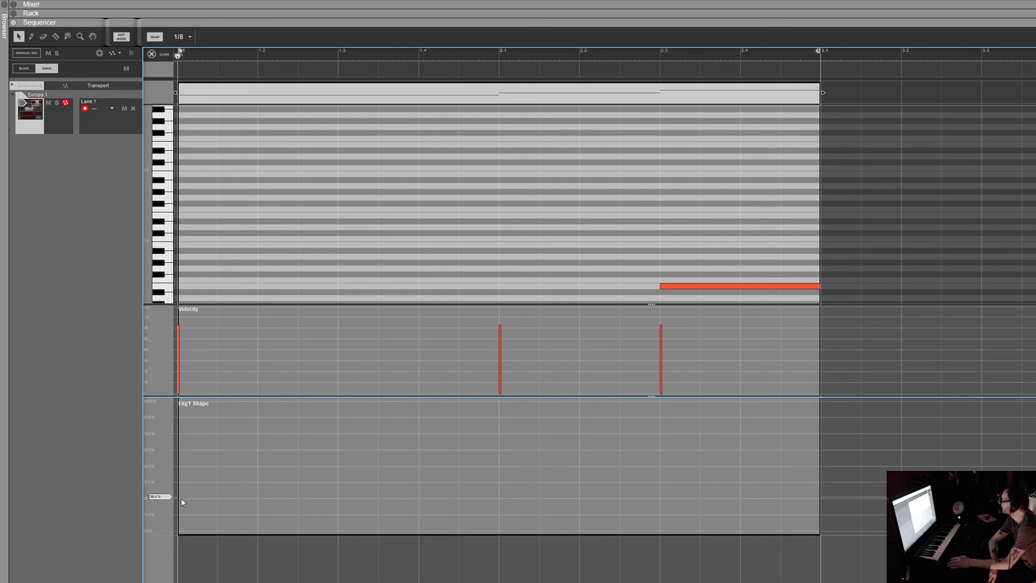
key(w)
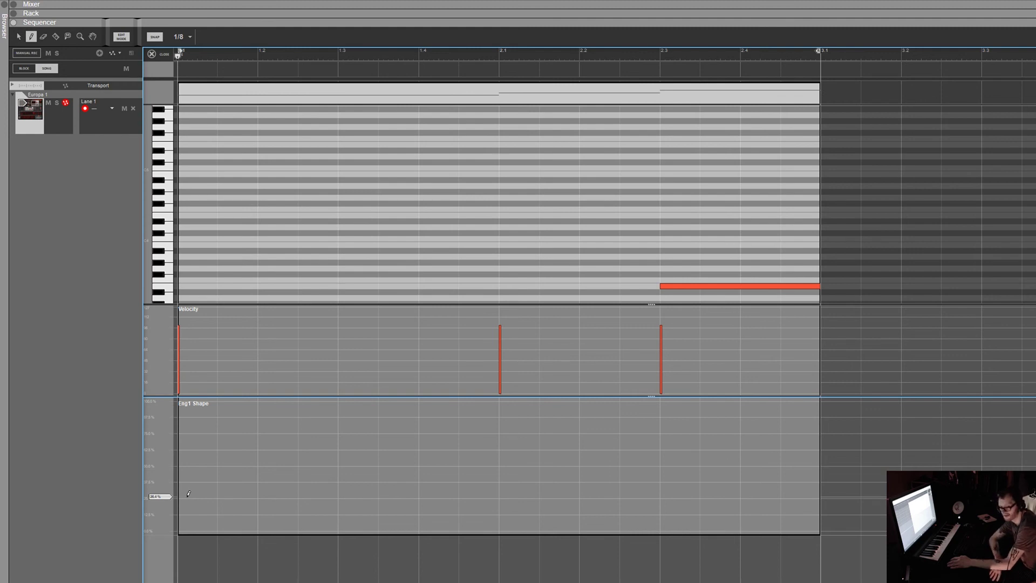
click(189, 493)
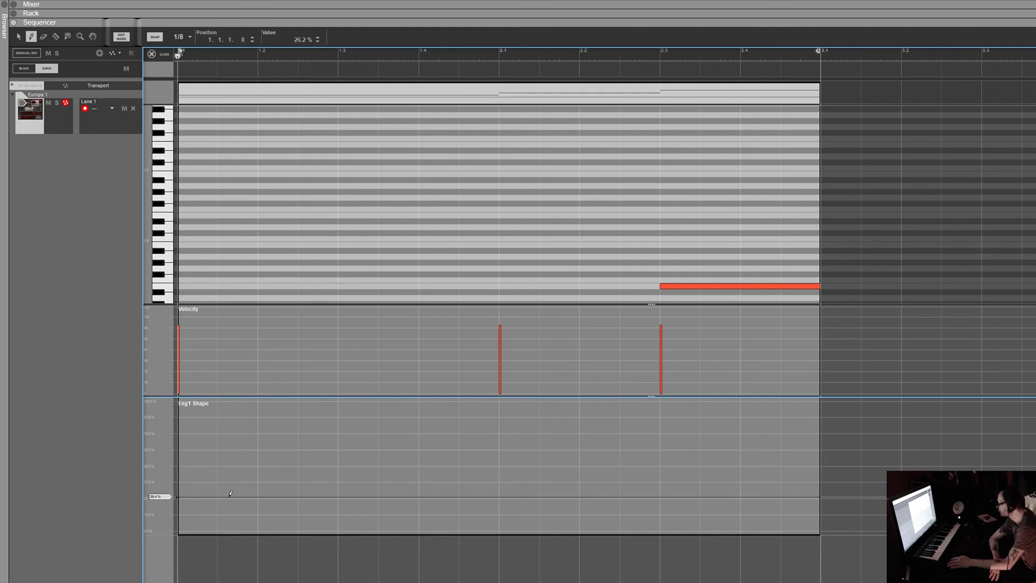
click(701, 495)
mouse_move(700, 494)
mouse_down()
mouse_move(717, 392)
mouse_move(786, 361)
mouse_move(793, 430)
mouse_move(810, 464)
mouse_move(808, 544)
mouse_up()
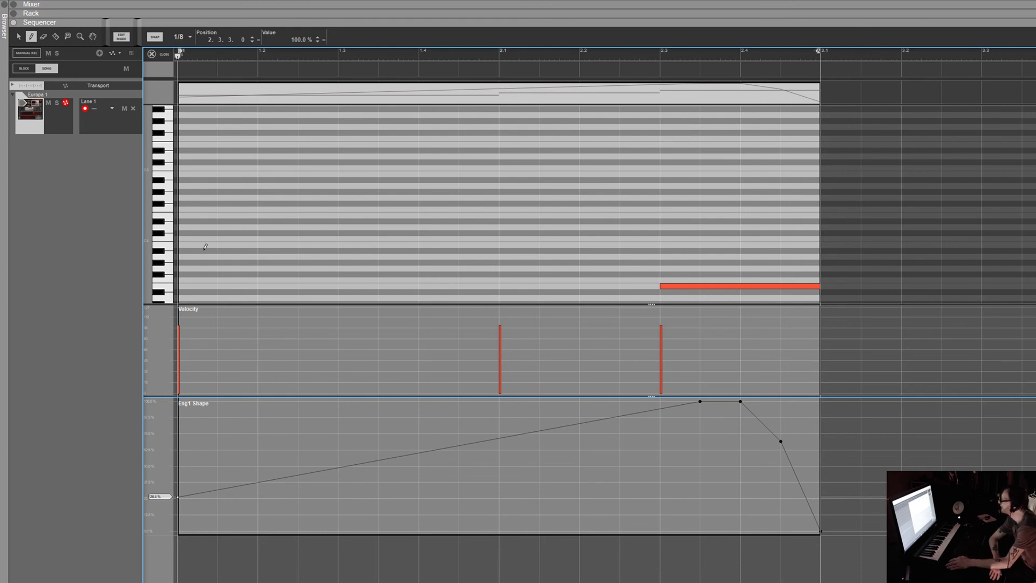
click(153, 54)
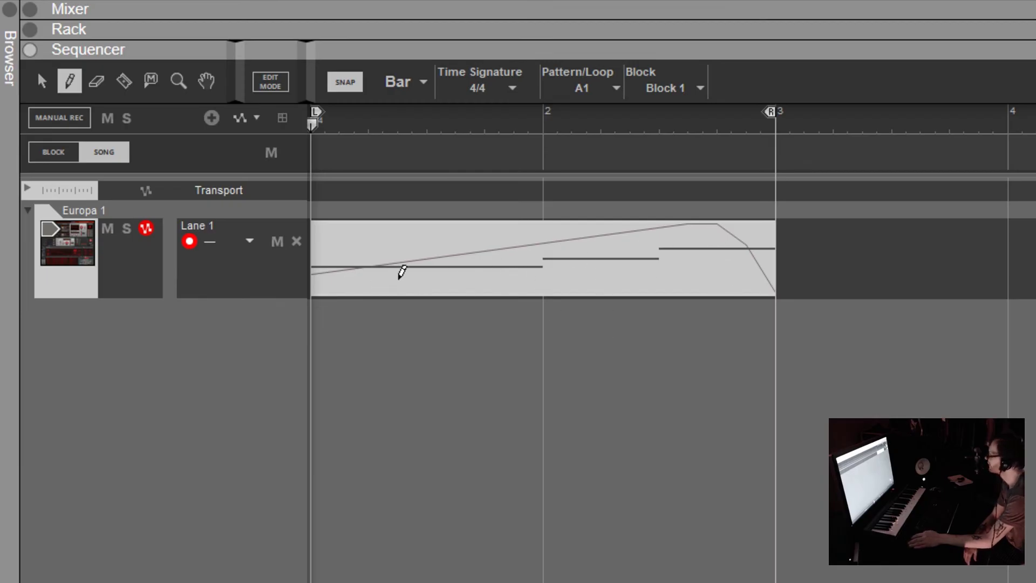
Play the note clip to audition the drawn Shape curve, and clear the automation of Europa's Engine 1 Shape knob in the rack
key(ctrl+a)
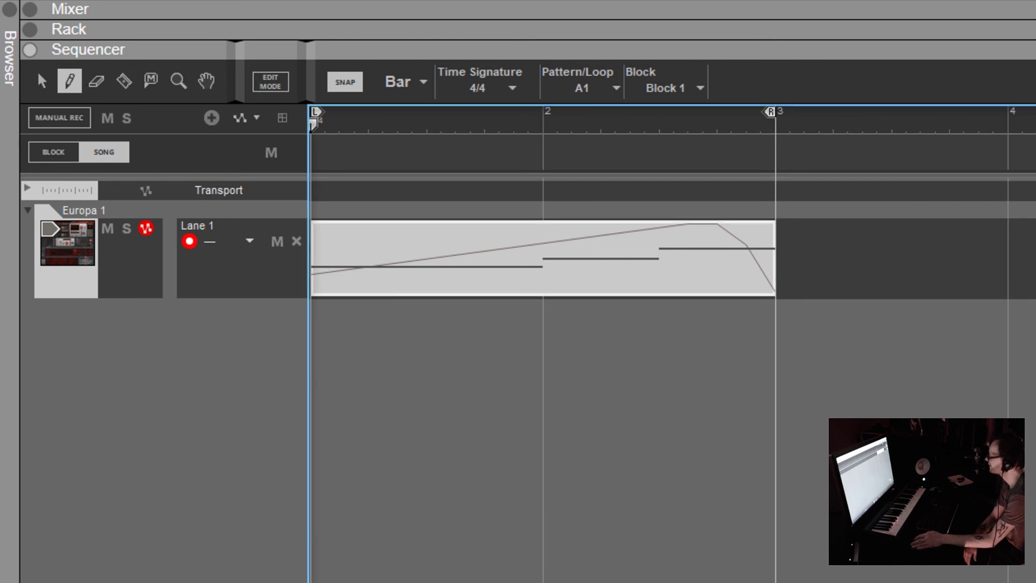
key(space)
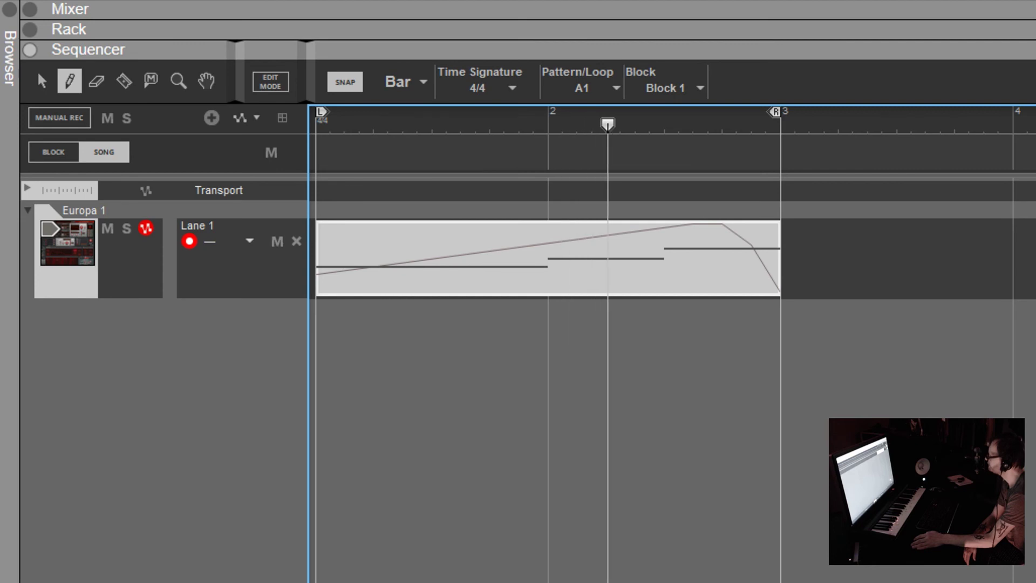
drag(857, 50, 857, 313)
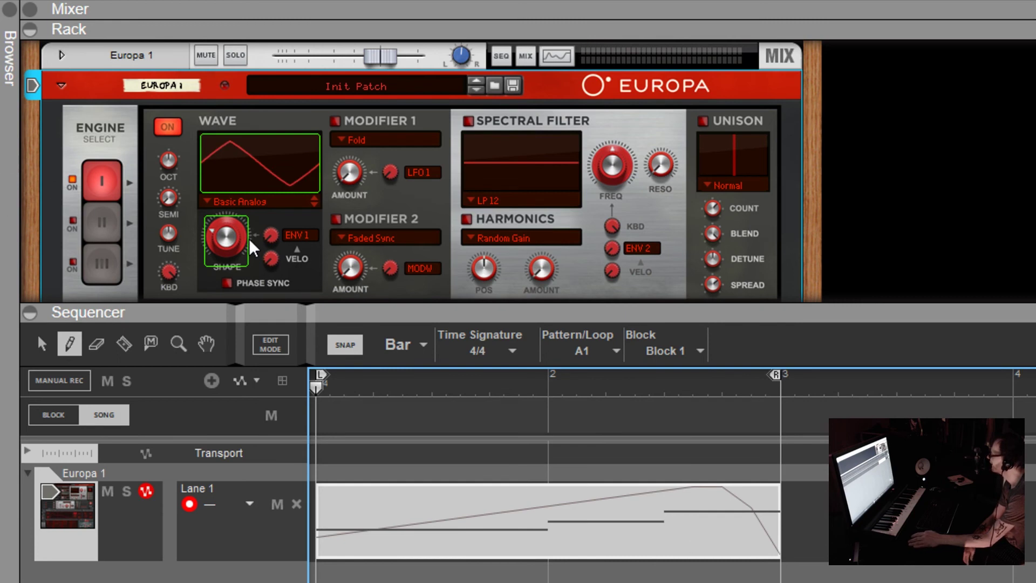
right_click(228, 240)
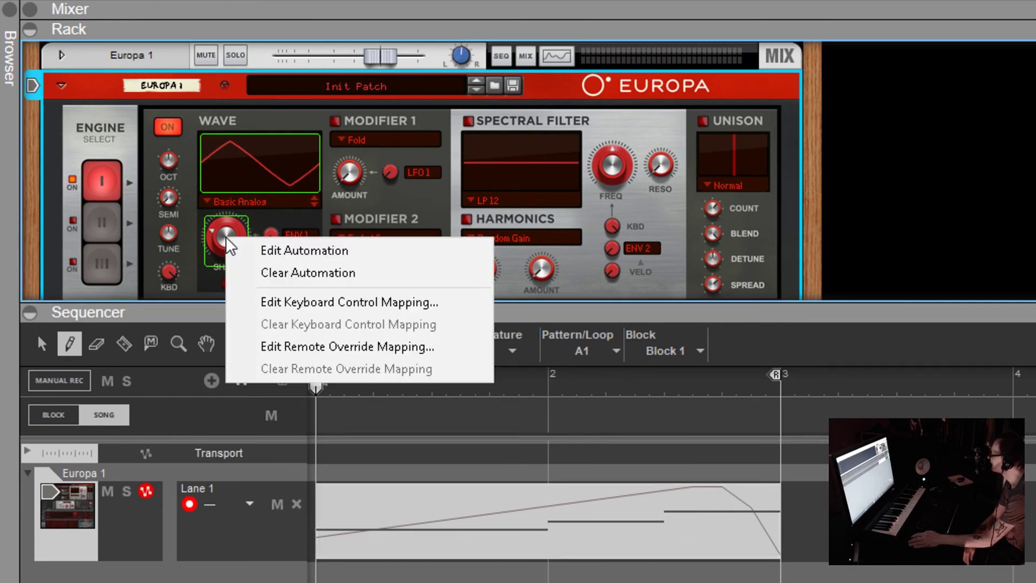
click(293, 272)
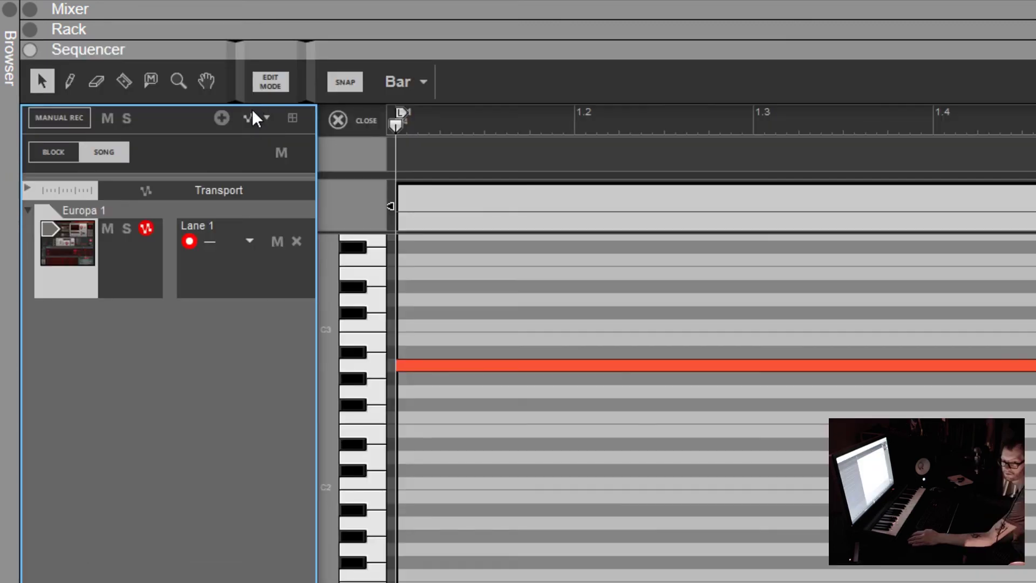
Examine the parameters offered for Europa's track automation lanes and for performance automation lanes inside the note clip
click(255, 118)
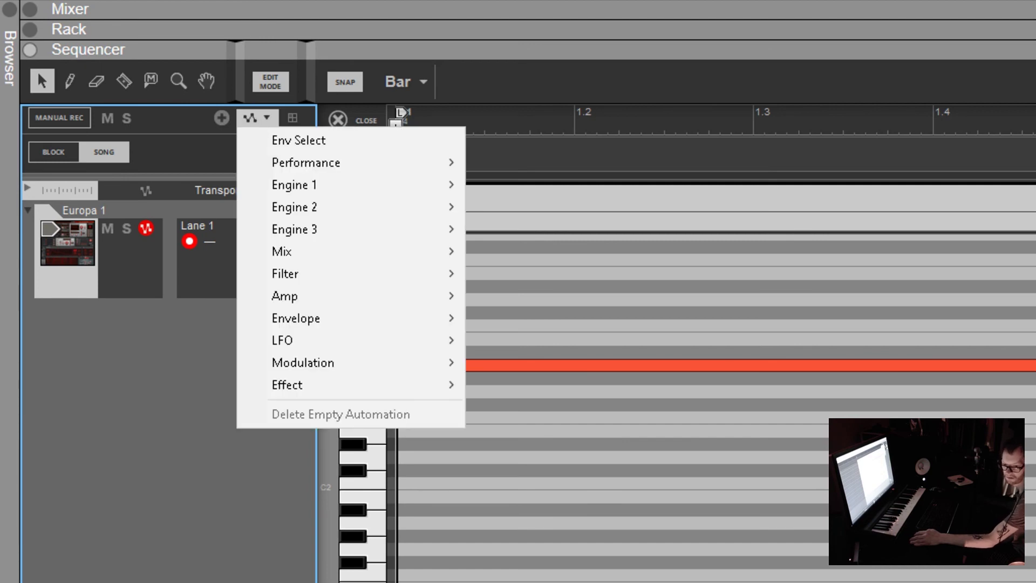
click(208, 193)
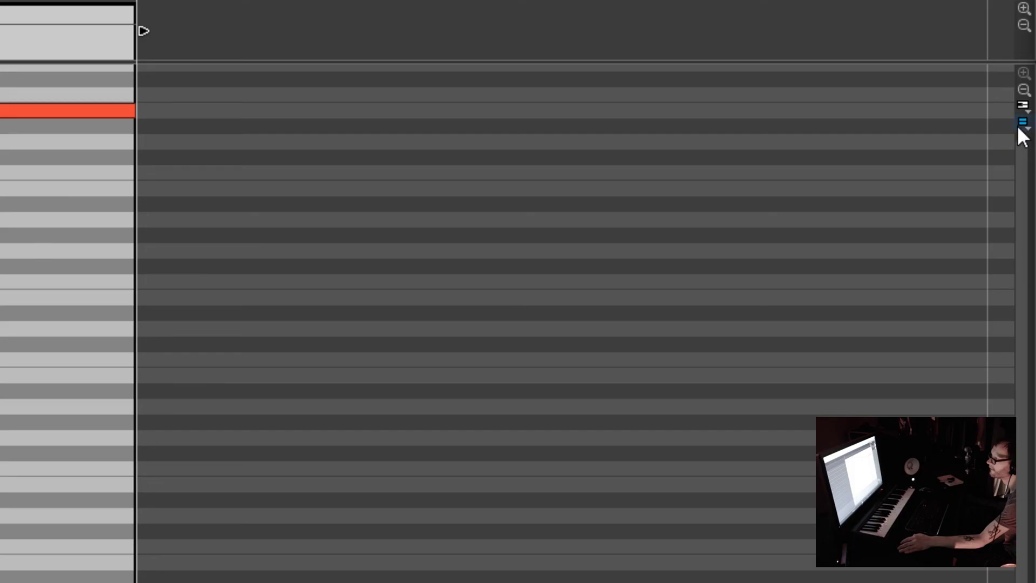
click(1025, 129)
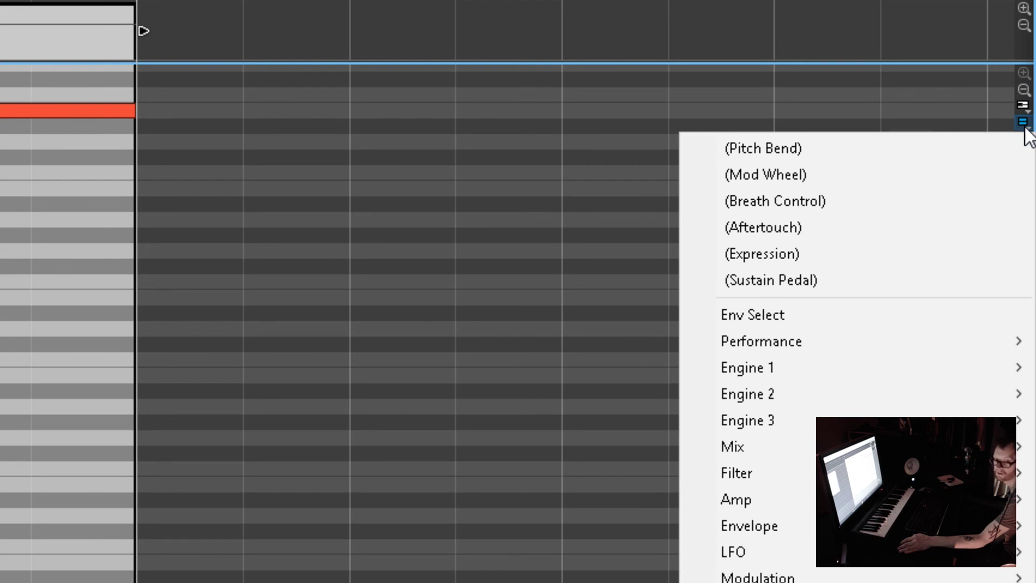